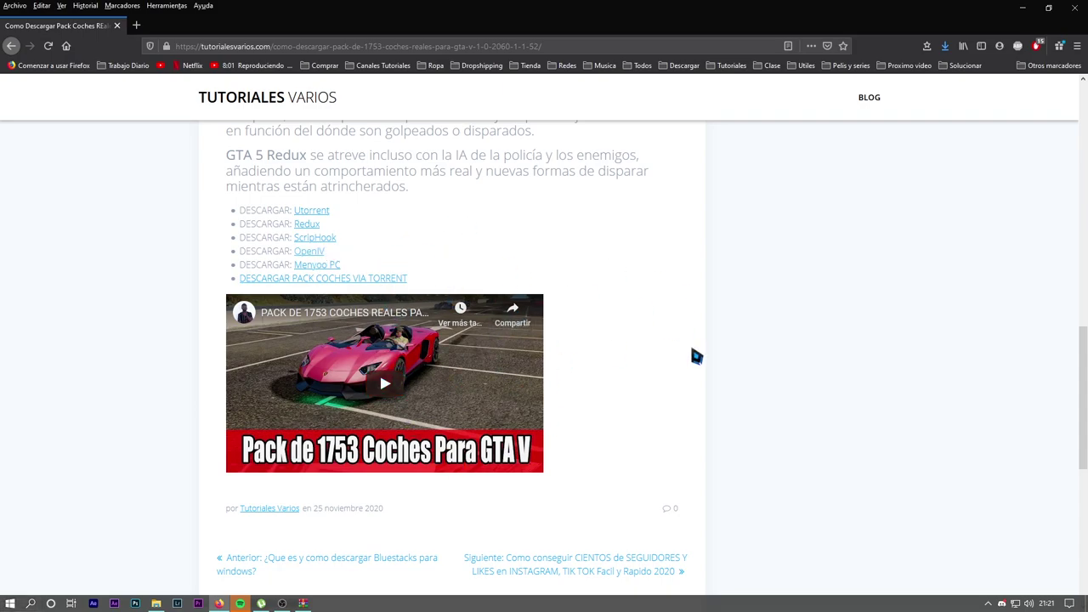
# Step: Launch OpenIV and choose Grand Theft Auto V for Windows as the game to work with
pyautogui.press('super')
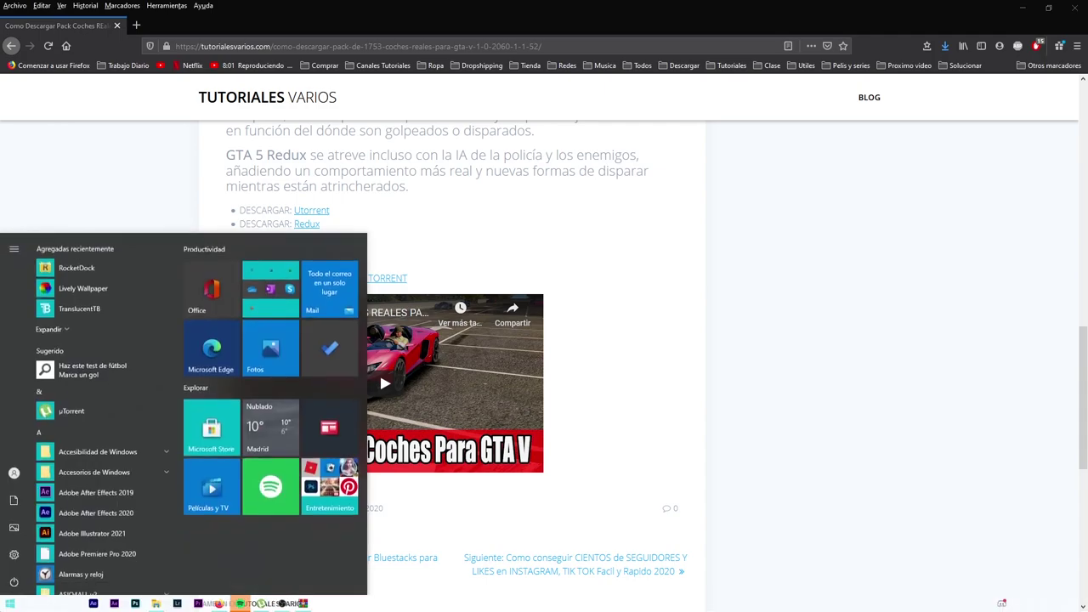
pyautogui.write('paint')
pyautogui.press('BackSpace')
pyautogui.write('op')
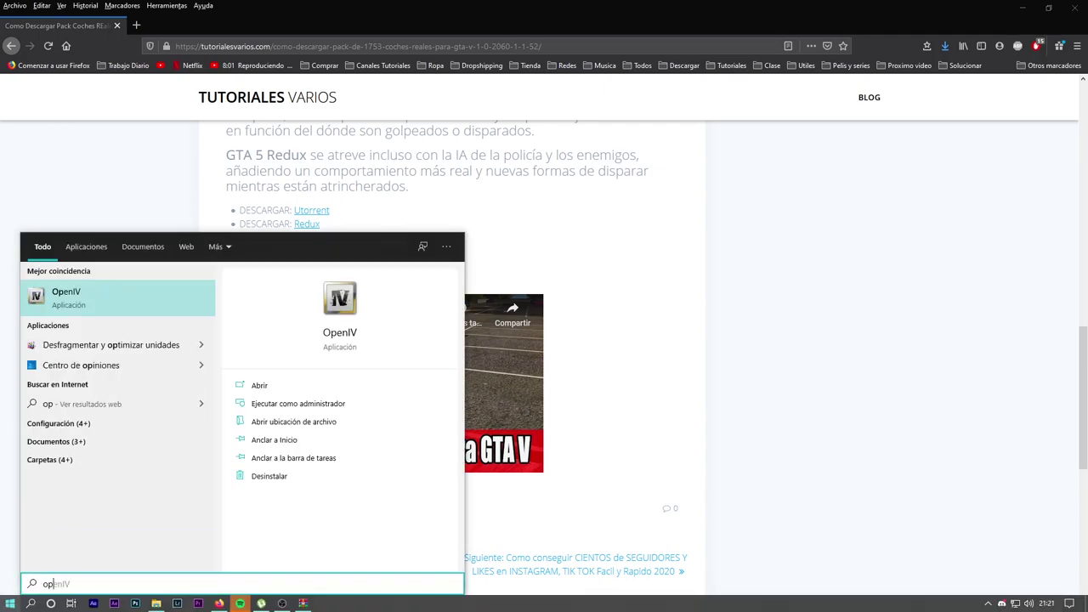
pyautogui.press('Escape')
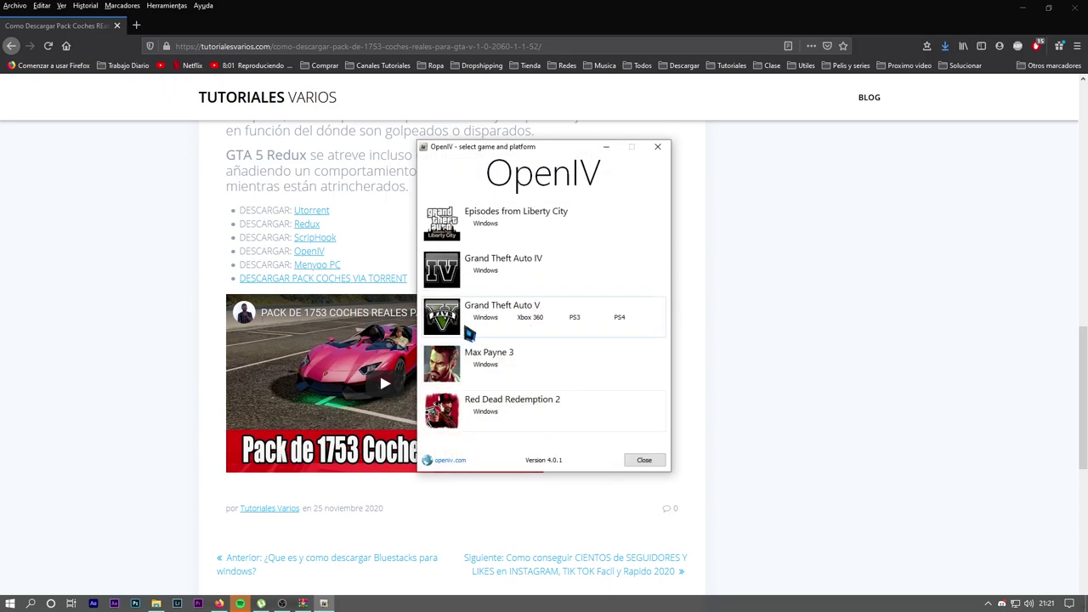
pyautogui.click(489, 317)
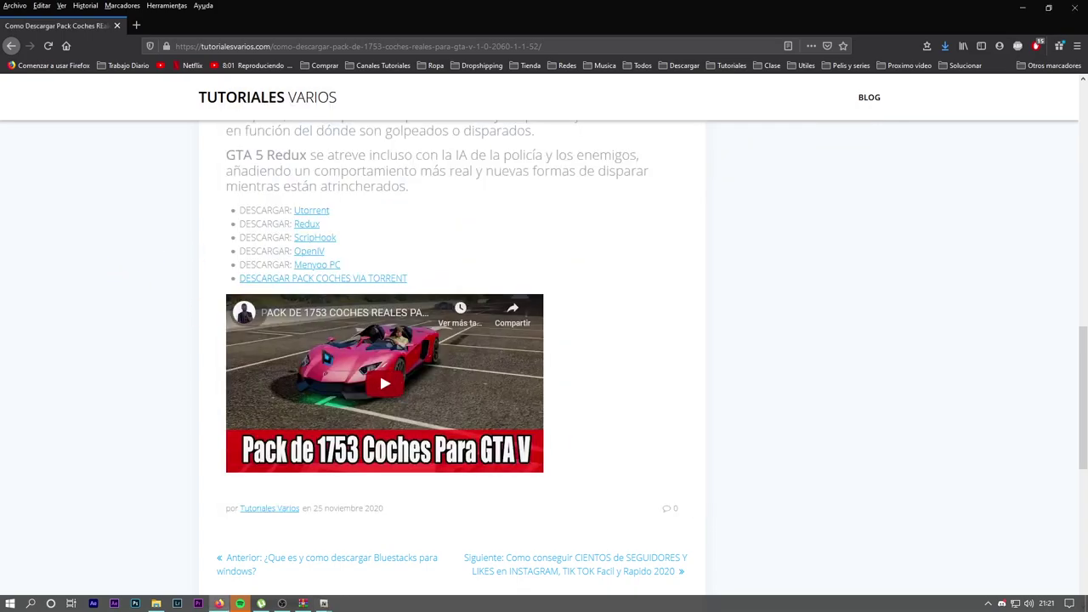
# Step: Download the car pack torrent linked on the tutorial page and open it with µTorrent
pyautogui.click(335, 280)
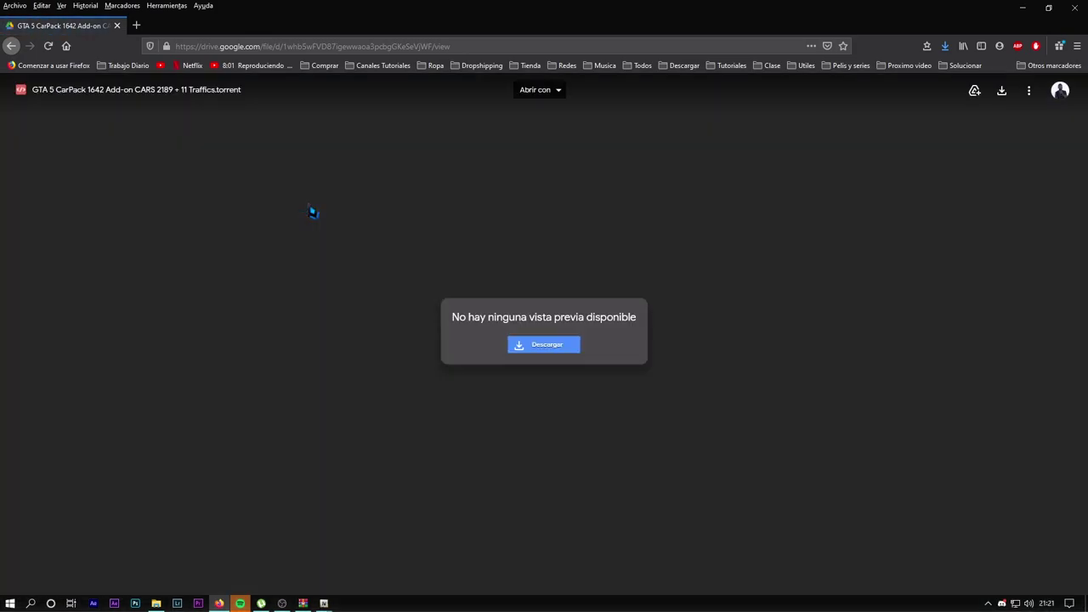
pyautogui.click(550, 343)
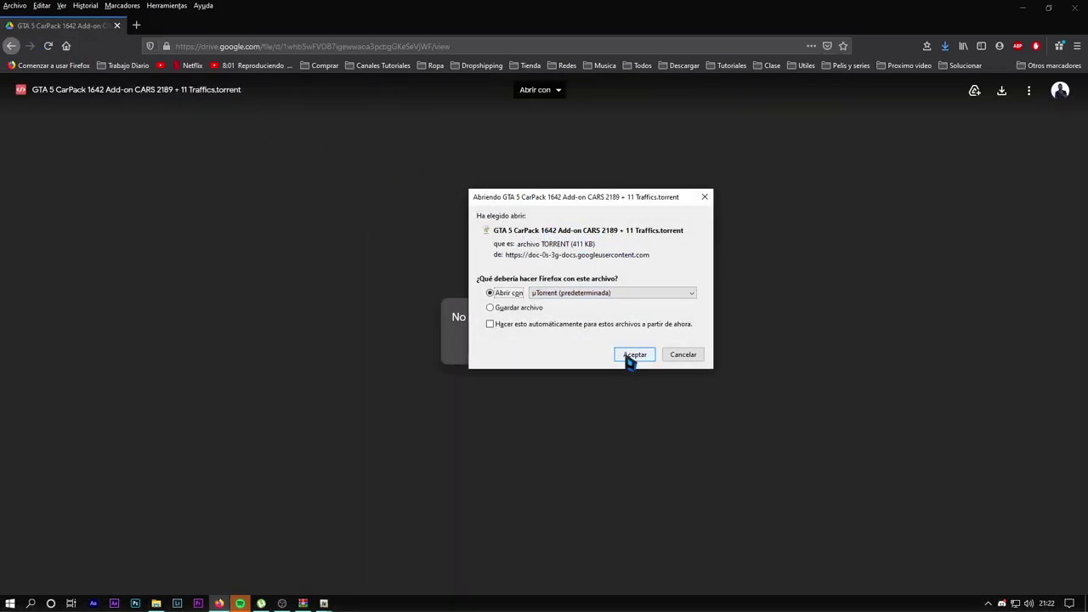
pyautogui.click(636, 355)
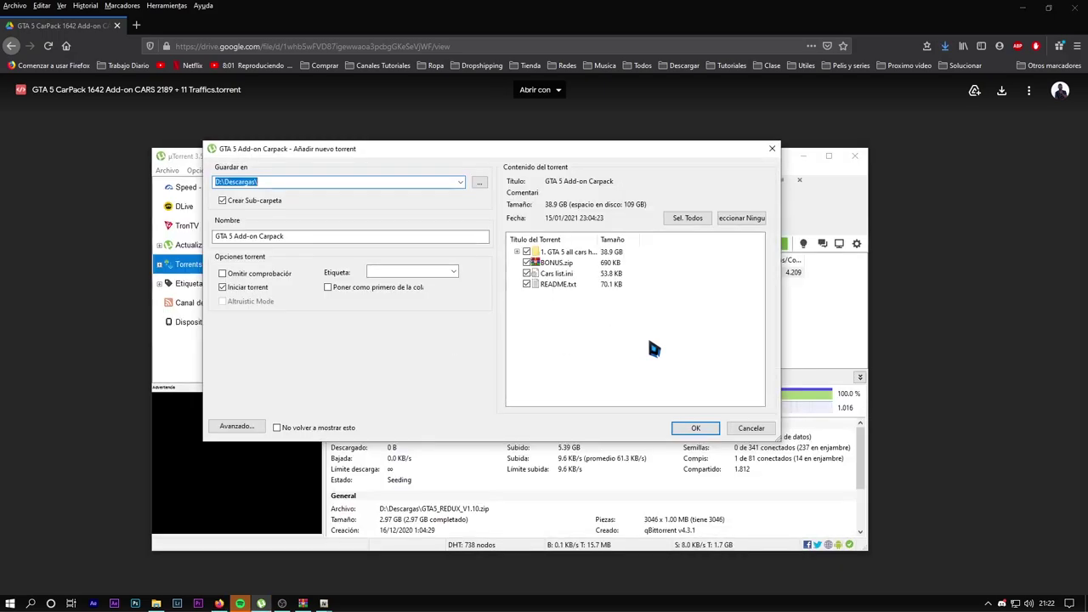
pyautogui.click(607, 254)
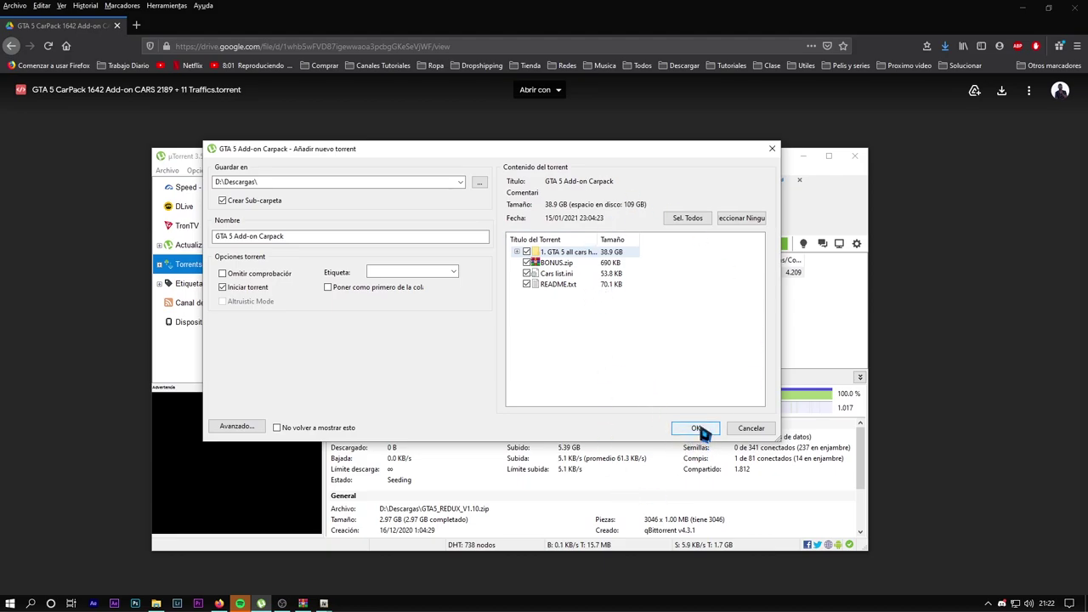
# Step: Check the size of the GTAV folder in D:\Games through its properties and close the file window
pyautogui.click(155, 603)
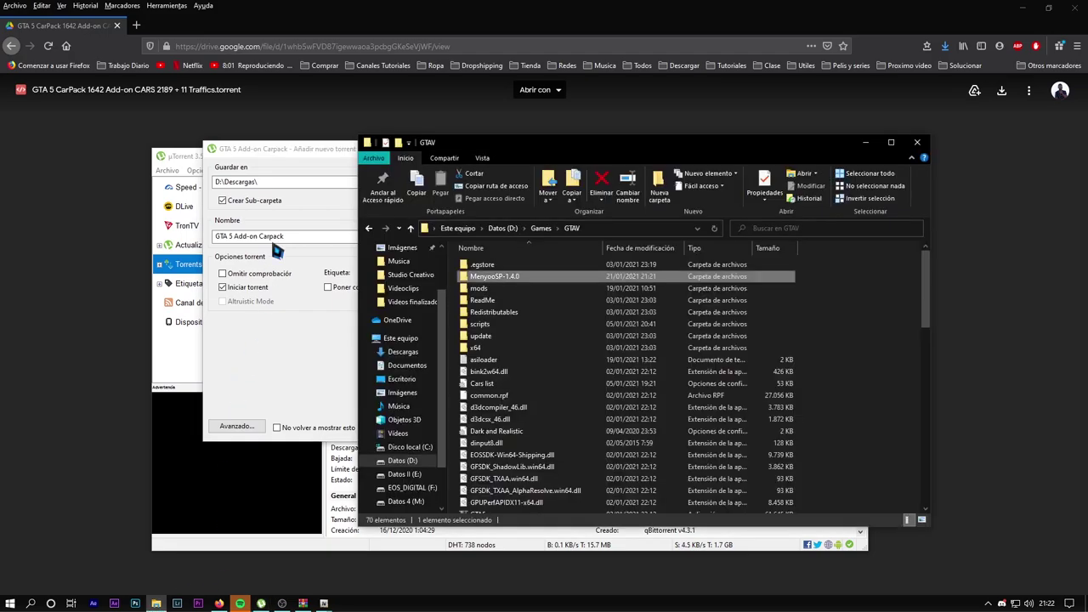
pyautogui.click(540, 228)
pyautogui.rightClick(490, 297)
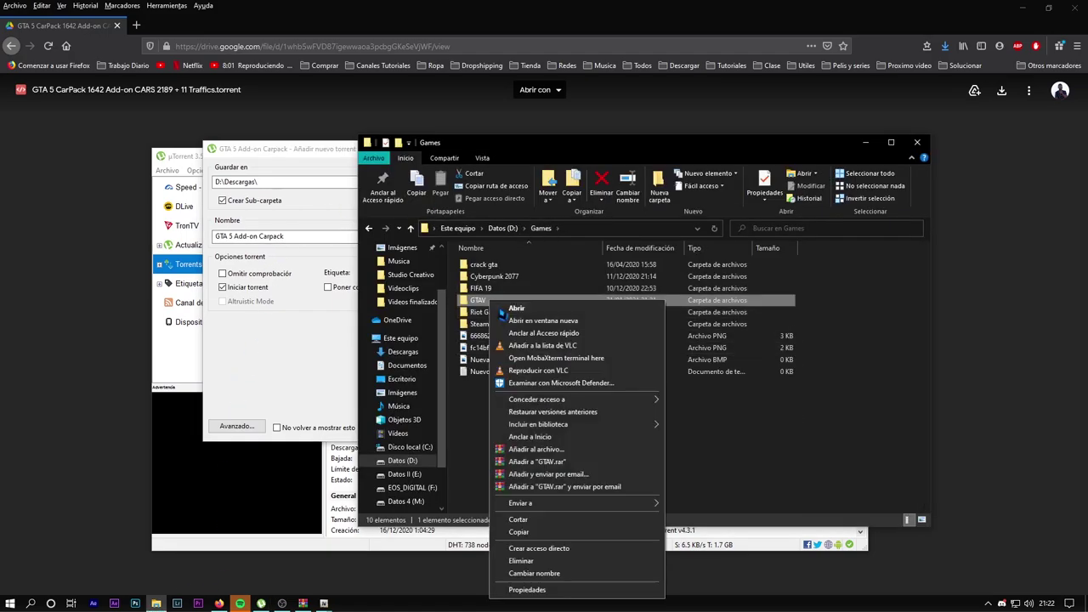
pyautogui.click(595, 583)
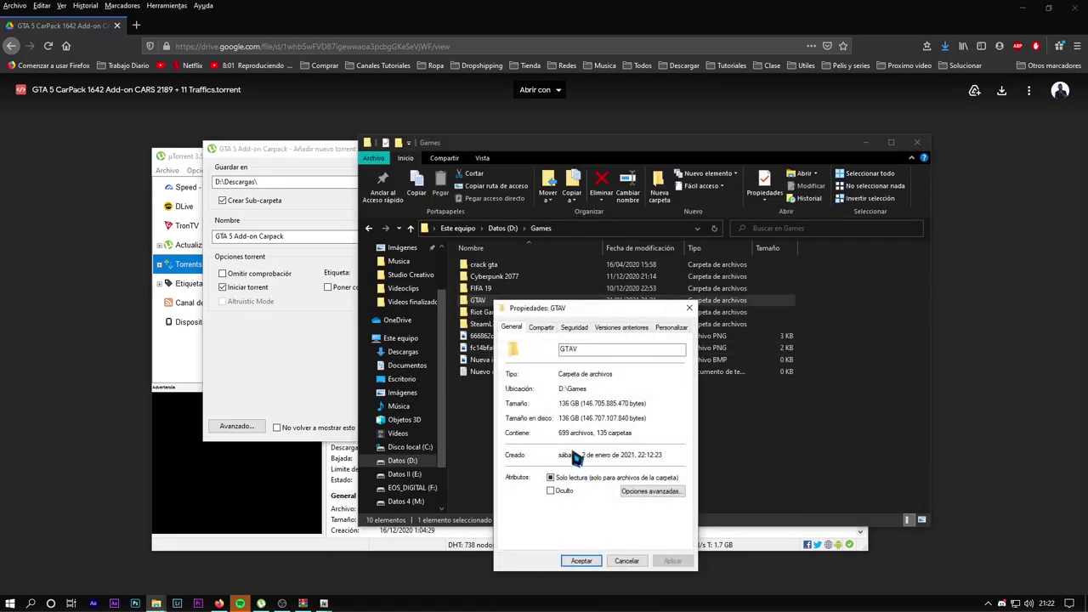
pyautogui.moveTo(560, 419); pyautogui.dragTo(574, 420)
pyautogui.click(690, 308)
pyautogui.click(918, 142)
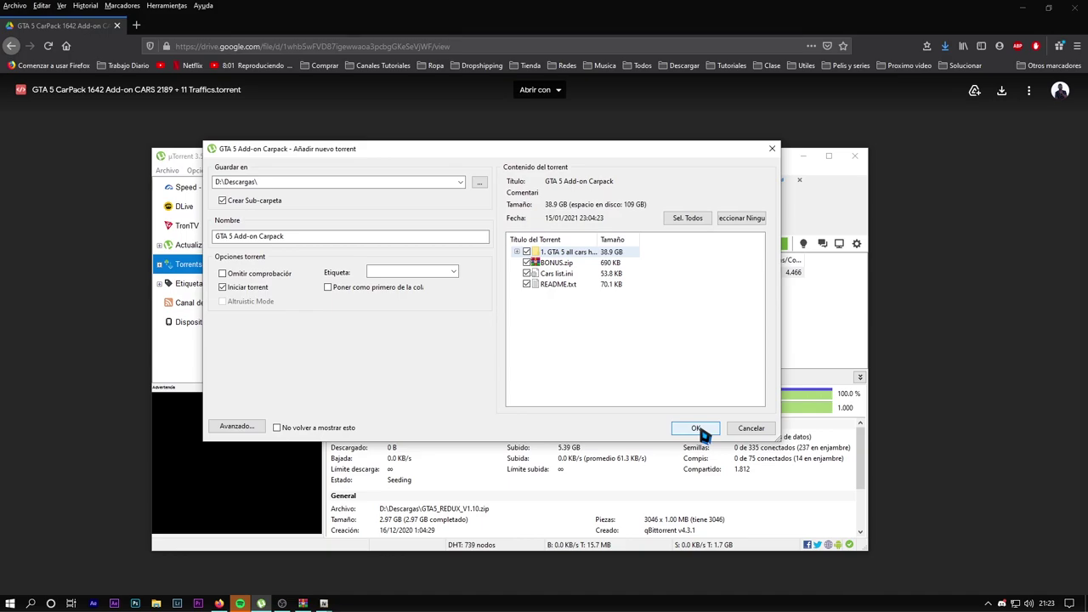
# Step: Start the GTA 5 Add-on Carpack torrent and open its downloaded folder "1. GTA 5 all cars here COPY FROM IT FIRST"
pyautogui.click(699, 430)
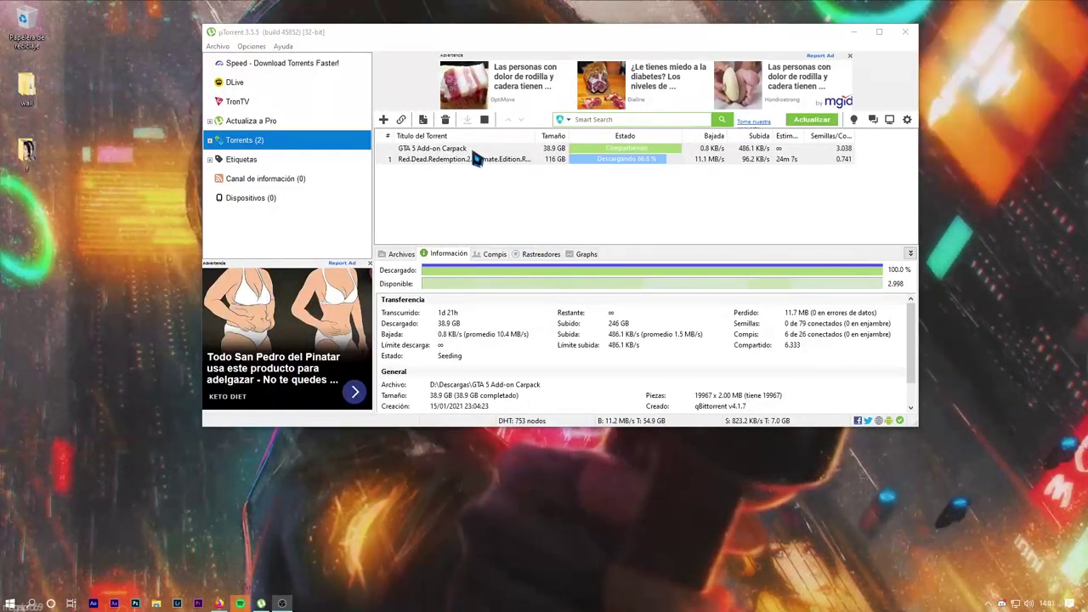
pyautogui.click(515, 251)
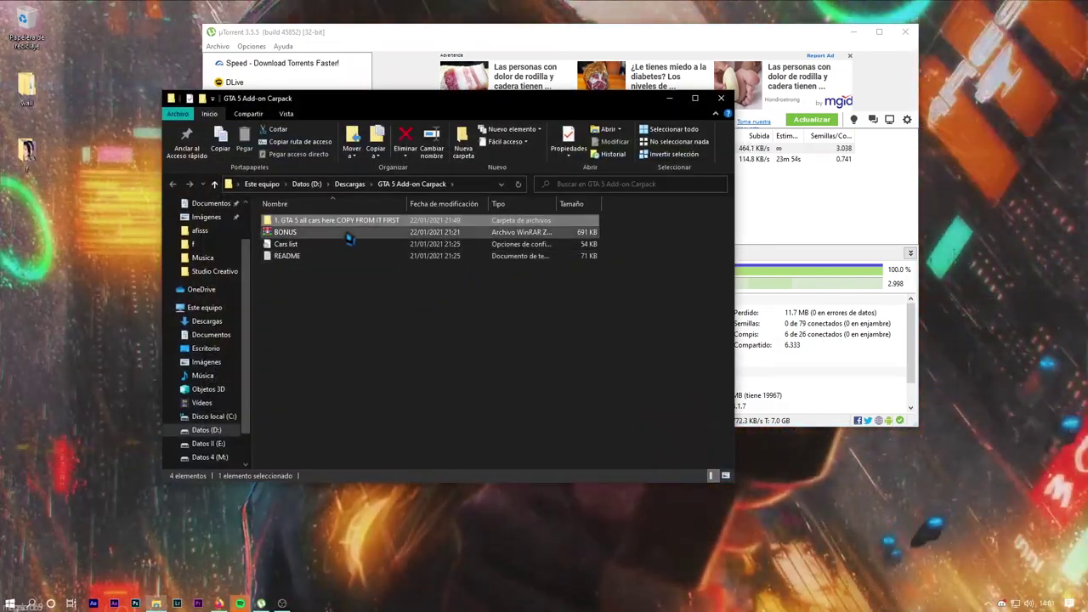
pyautogui.doubleClick(309, 221)
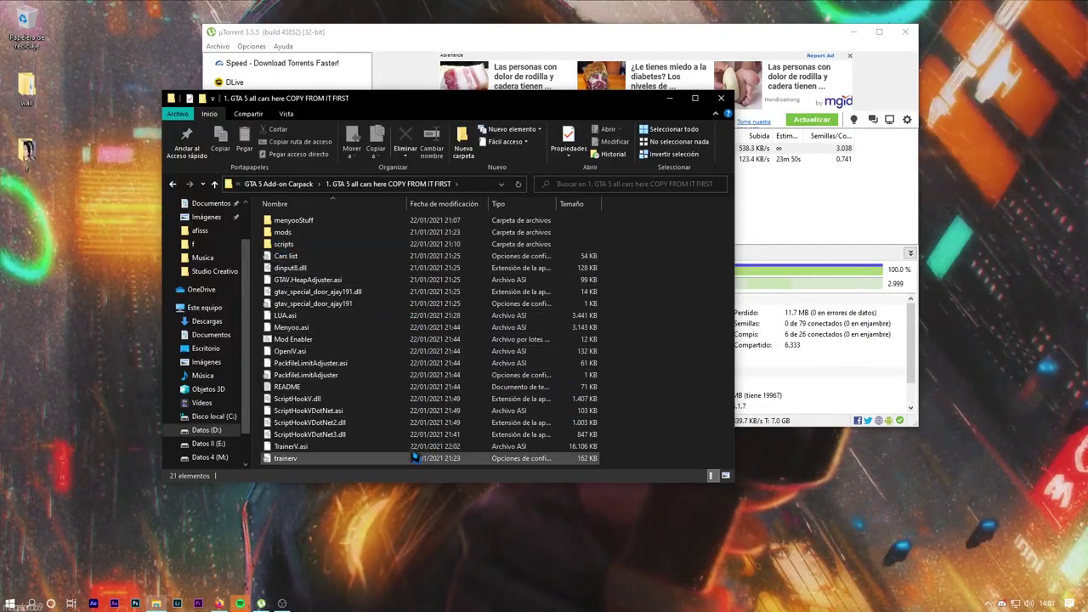
# Step: Open D:\Games\GTAV in a second file window and arrange it side by side with the car pack folder
pyautogui.rightClick(155, 603)
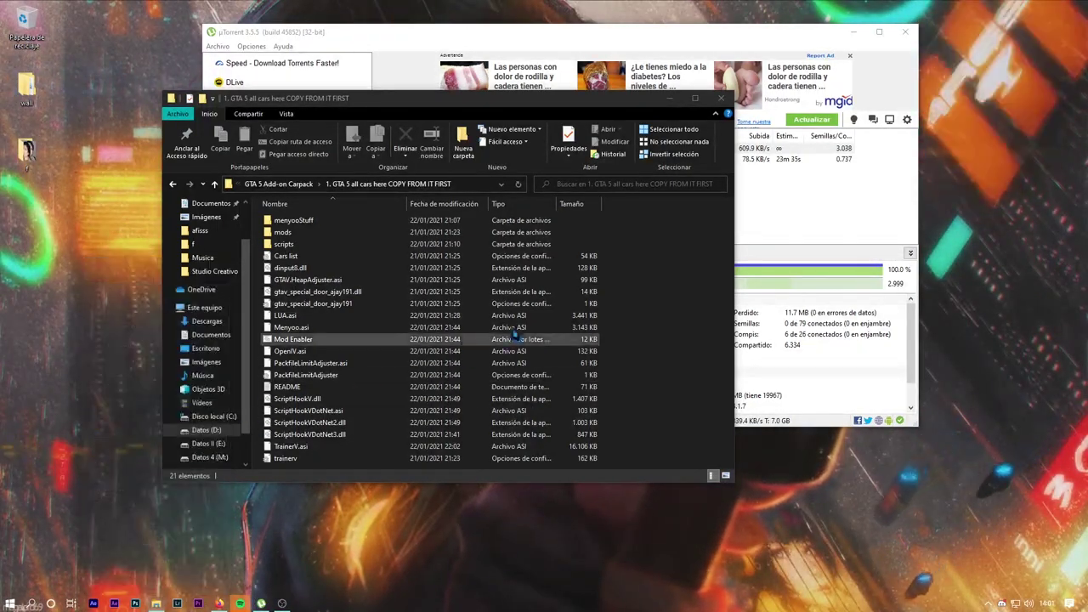
pyautogui.click(289, 352)
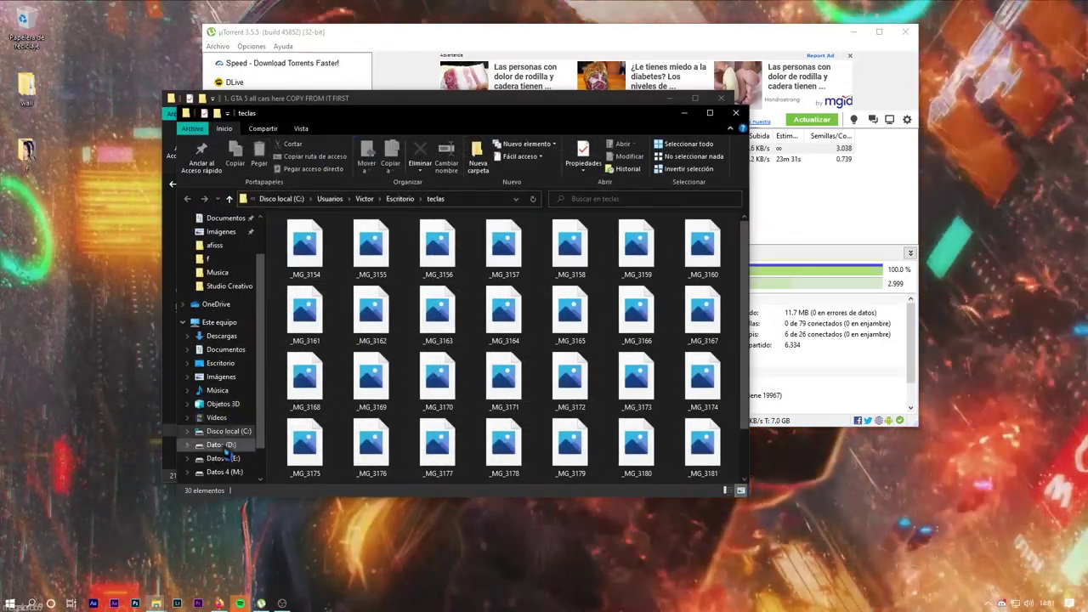
pyautogui.click(222, 445)
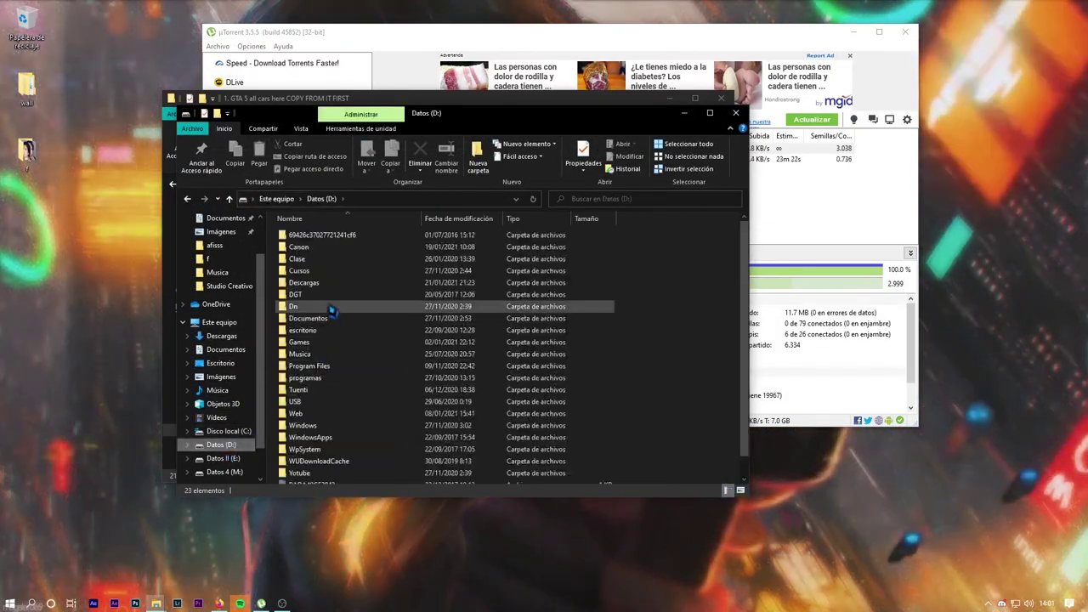
pyautogui.doubleClick(316, 344)
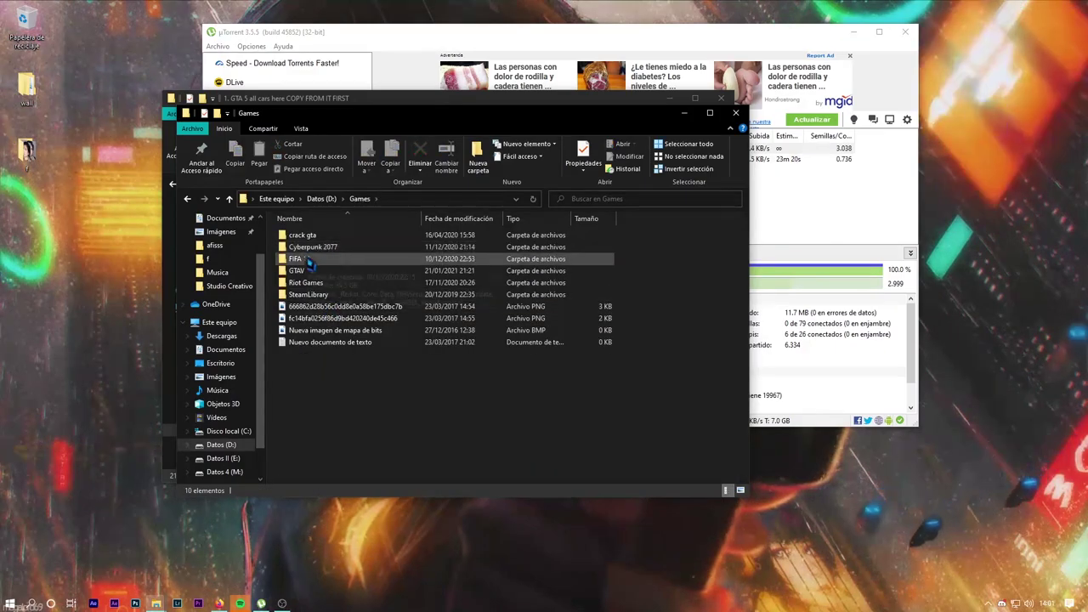
pyautogui.click(299, 272)
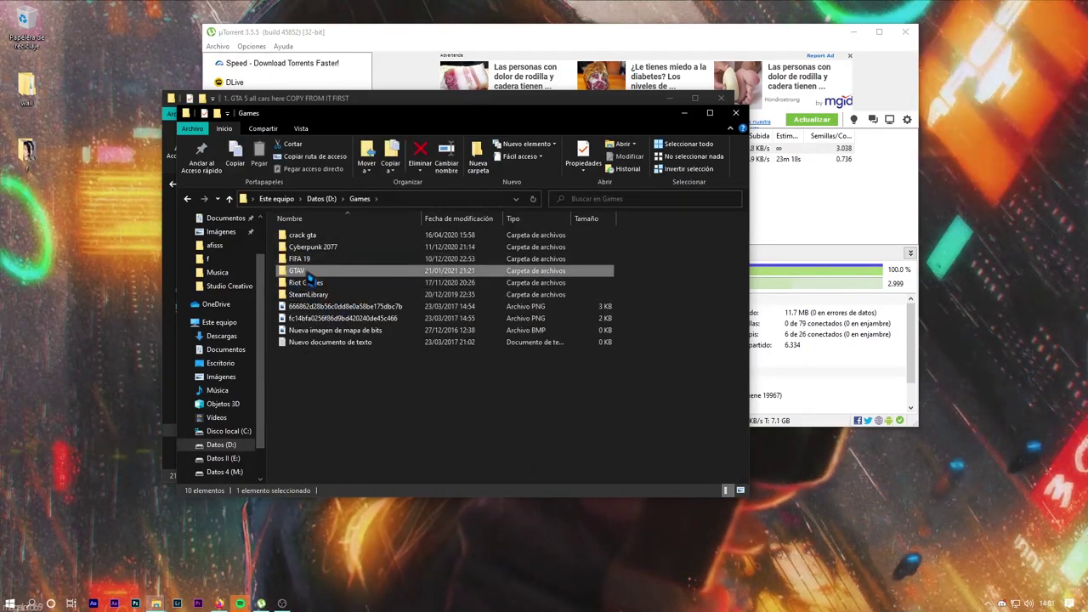
pyautogui.doubleClick(302, 271)
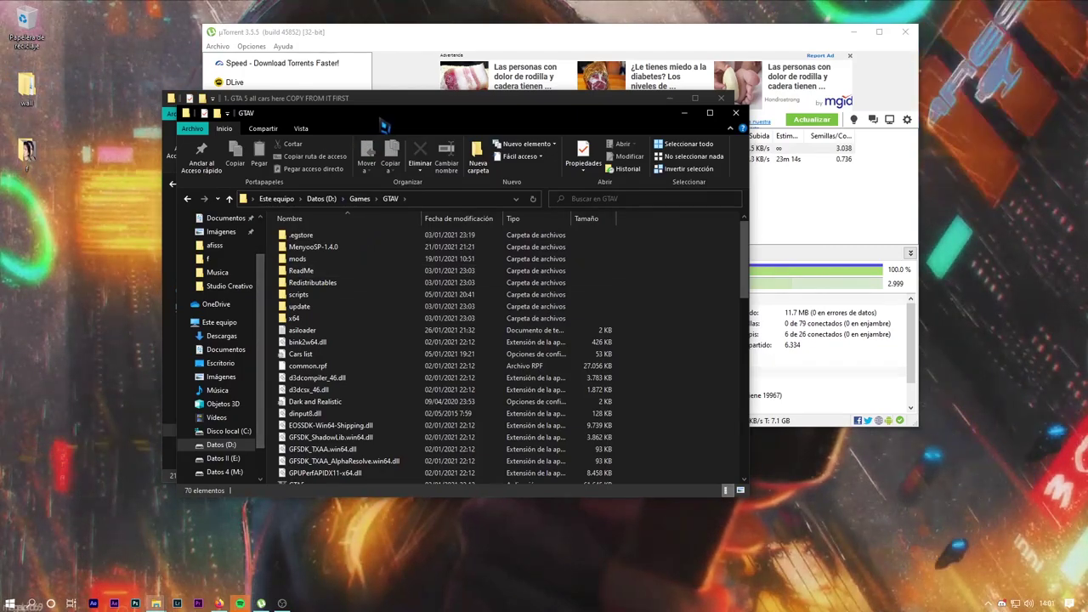
pyautogui.press('super+Left')
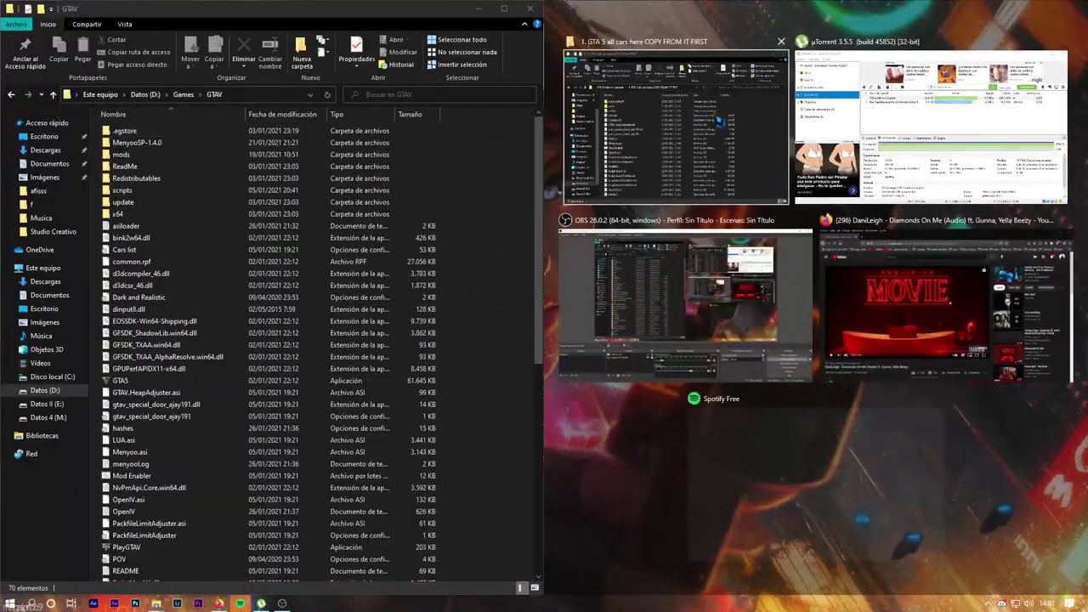
pyautogui.click(672, 132)
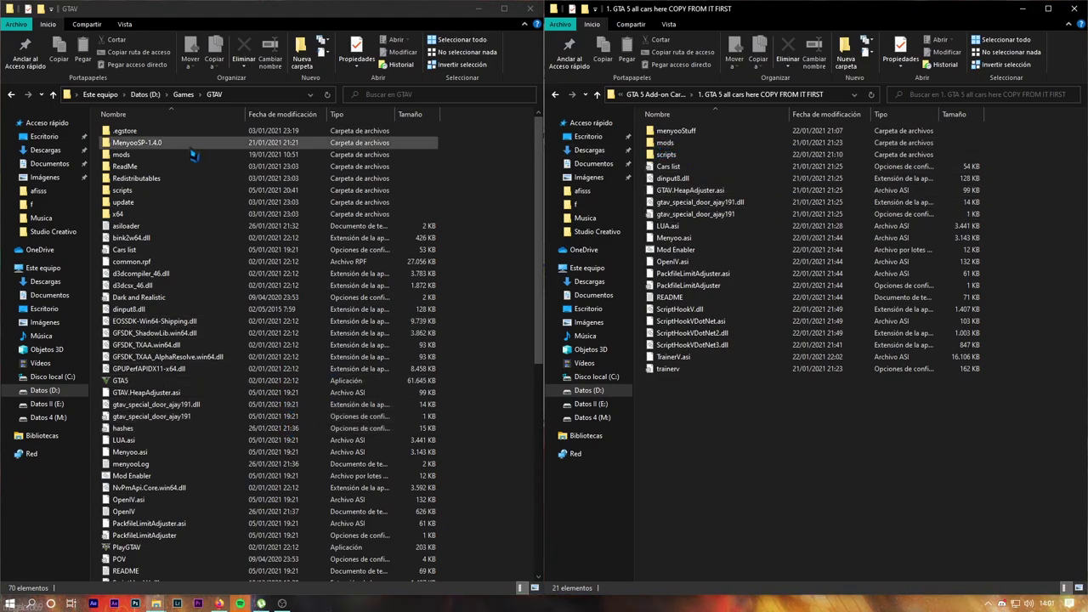
pyautogui.click(668, 145)
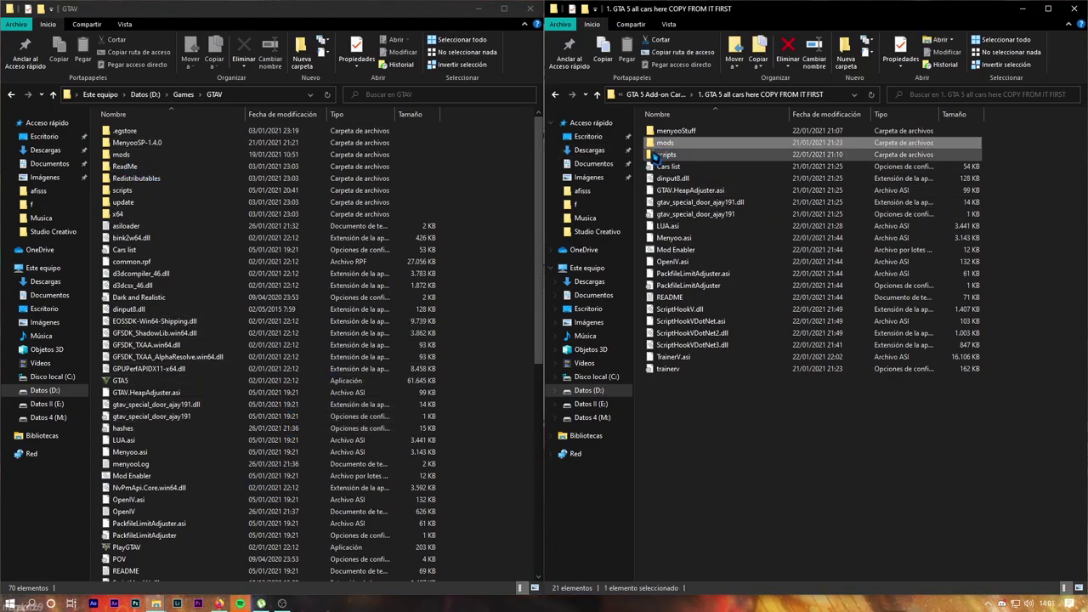
pyautogui.click(136, 156)
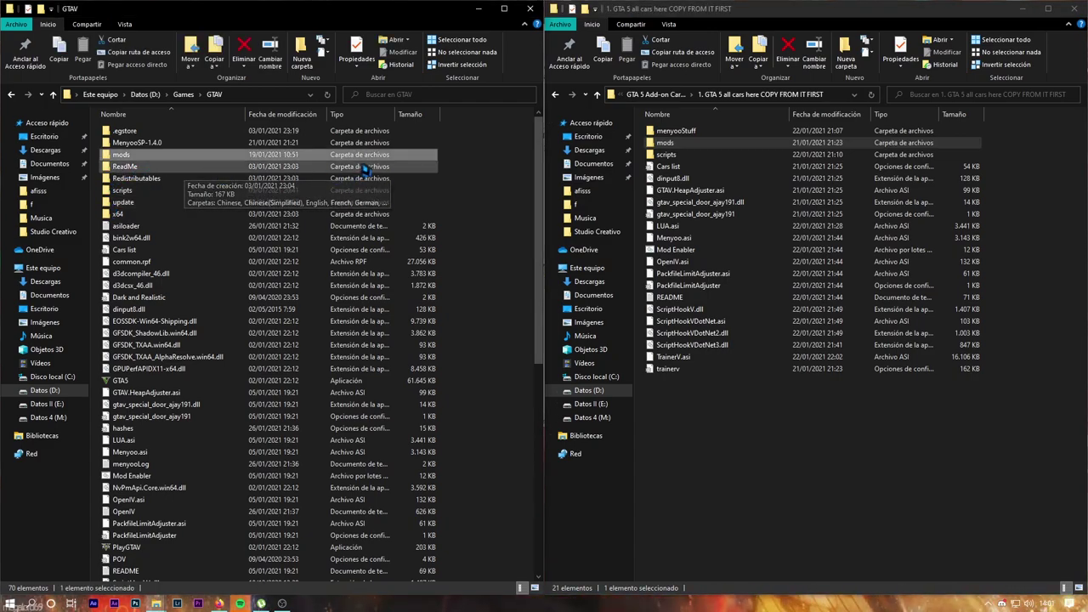
pyautogui.rightClick(480, 187)
pyautogui.moveTo(539, 296)
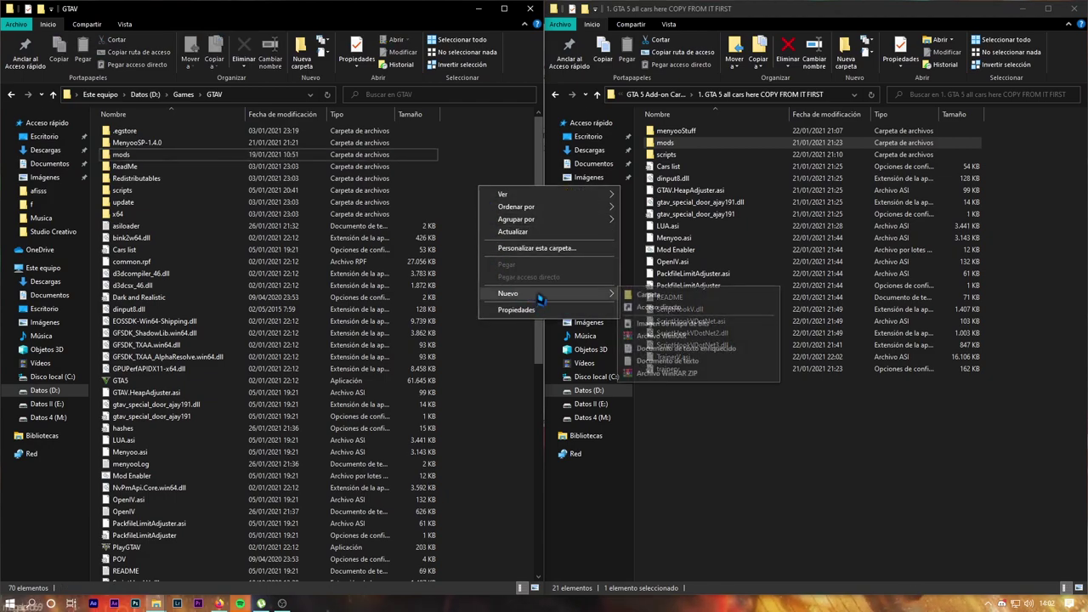
pyautogui.click(466, 166)
# Step: Open the mods\update\x64\dlcpacks folder in both the GTAV window and the car pack window
pyautogui.click(151, 159)
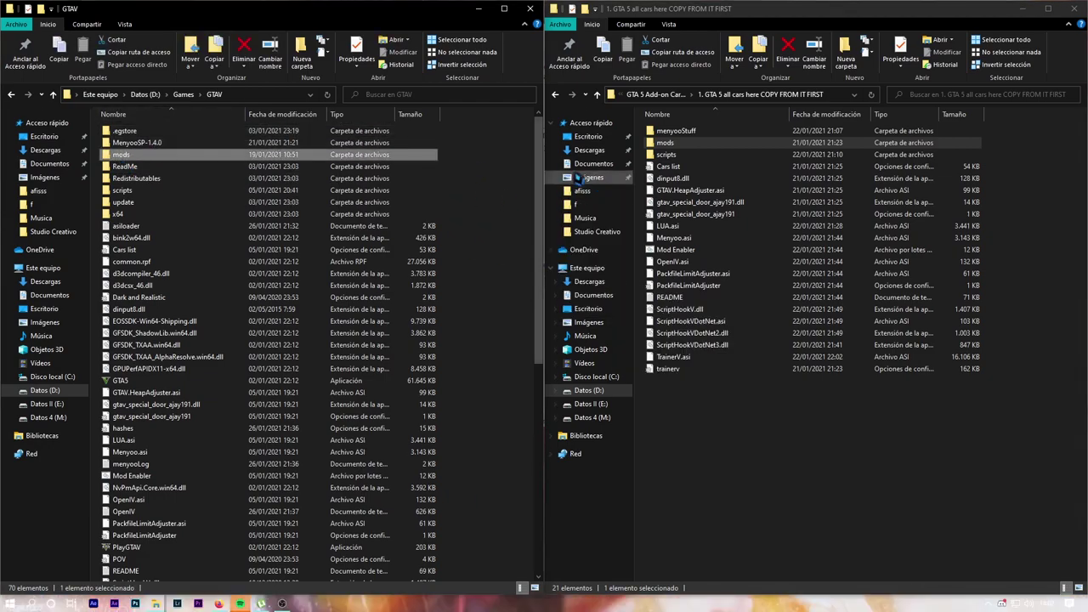
pyautogui.doubleClick(665, 143)
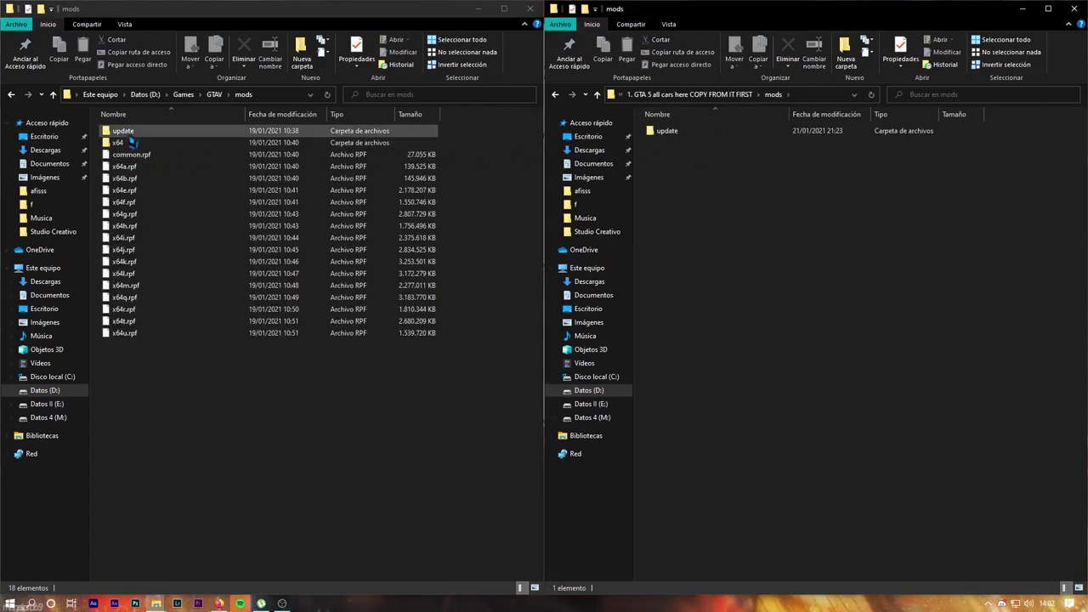
pyautogui.doubleClick(123, 133)
pyautogui.doubleClick(663, 133)
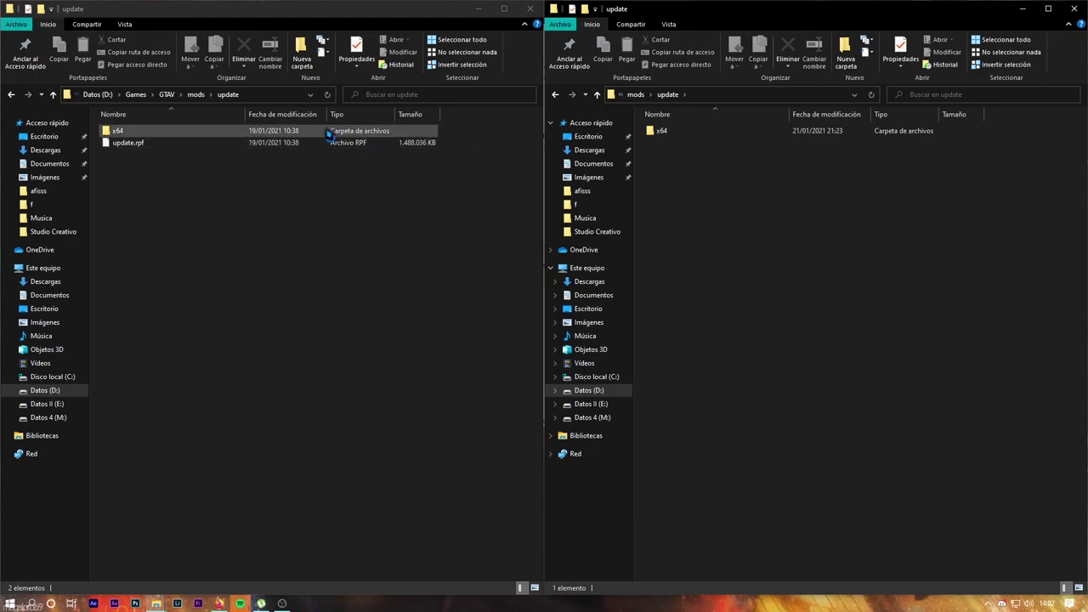
pyautogui.click(132, 132)
pyautogui.doubleClick(134, 133)
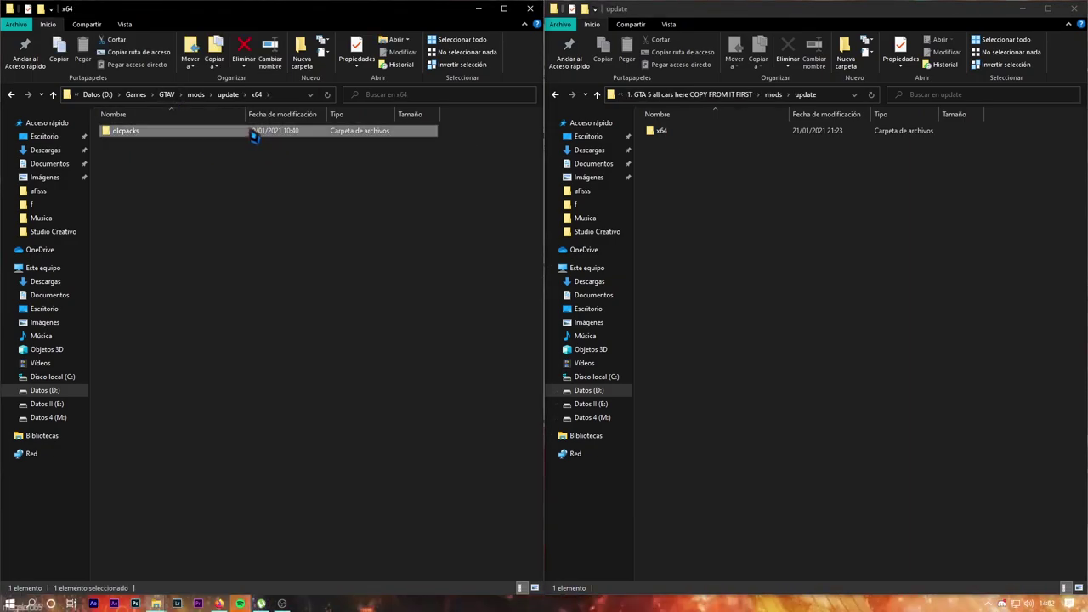
pyautogui.doubleClick(253, 133)
pyautogui.click(672, 135)
pyautogui.doubleClick(672, 136)
pyautogui.doubleClick(694, 136)
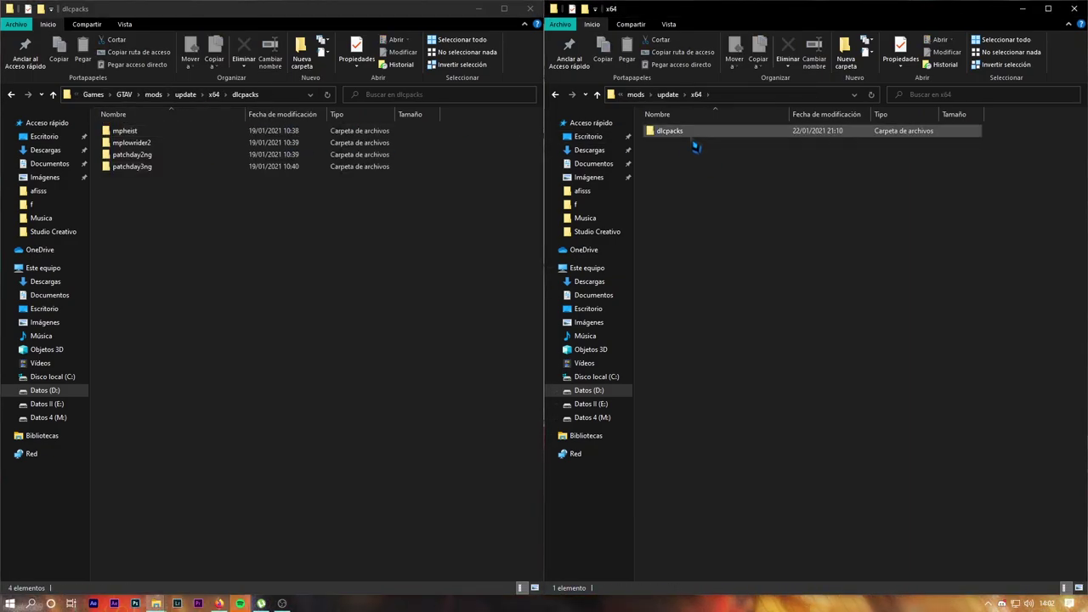
# Step: Select all folders in the car pack's dlcpacks folder and check their combined size in the properties
pyautogui.moveTo(995, 134); pyautogui.dragTo(1027, 599)
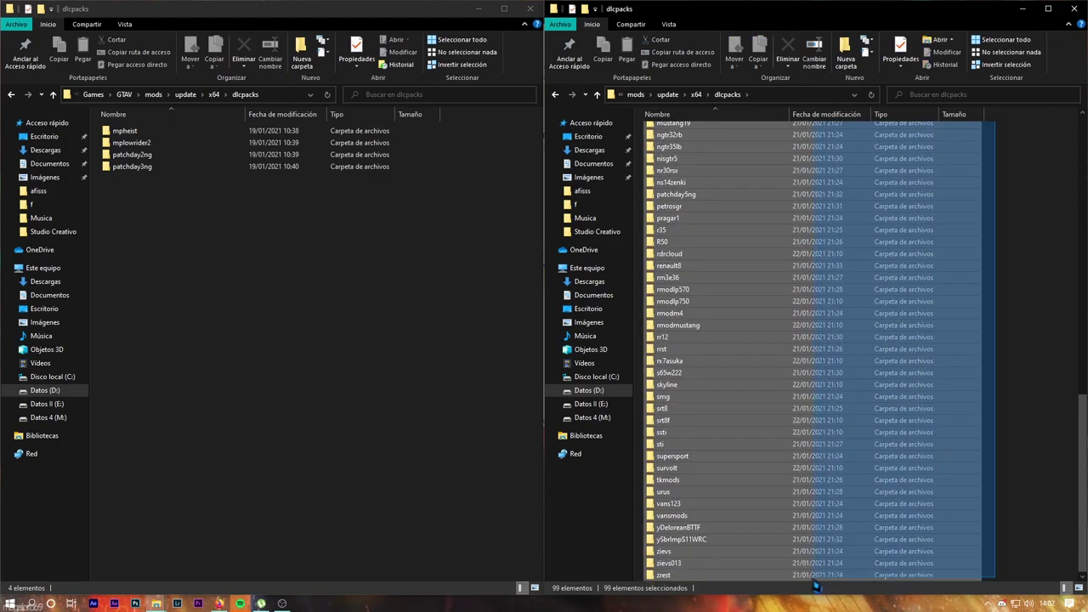
pyautogui.rightClick(733, 468)
pyautogui.click(750, 455)
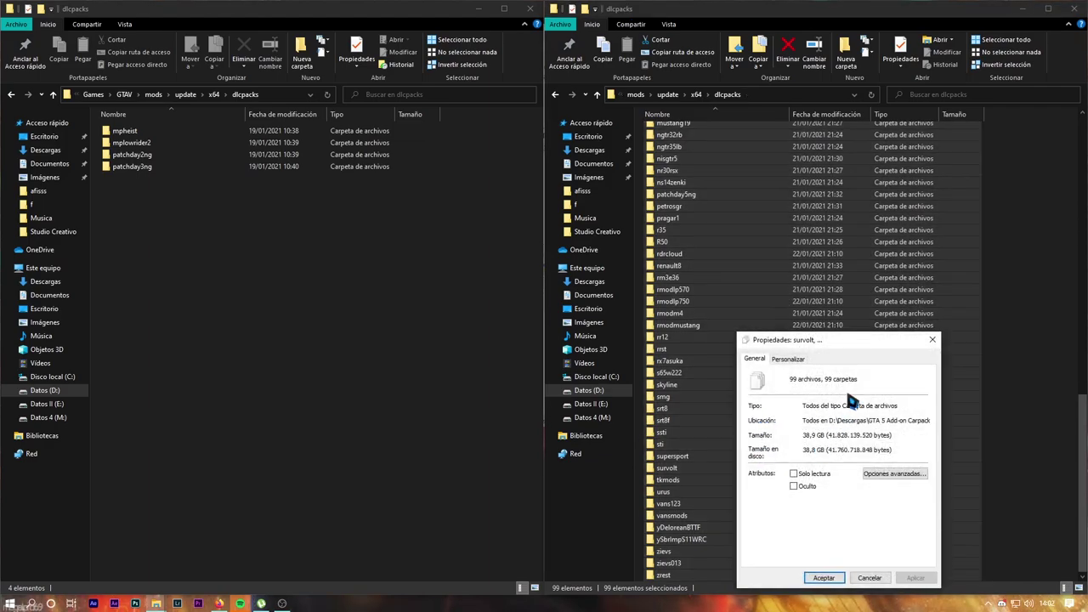
pyautogui.click(932, 341)
# Step: Copy all the selected car pack folders into the GTAV mods\update\x64\dlcpacks folder and check the copy progress
pyautogui.rightClick(782, 272)
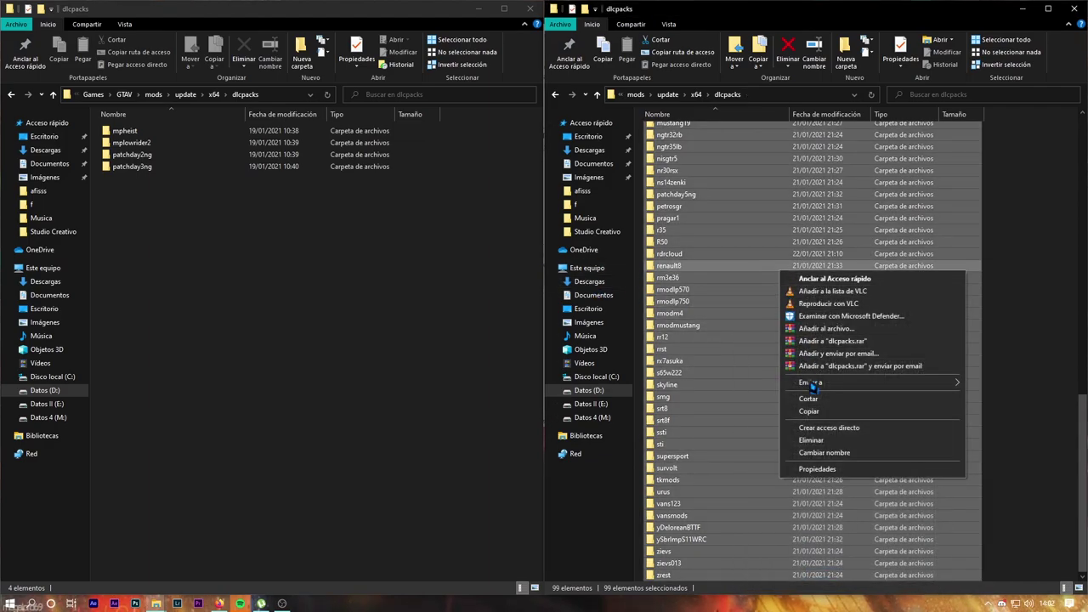
pyautogui.click(816, 414)
pyautogui.rightClick(201, 275)
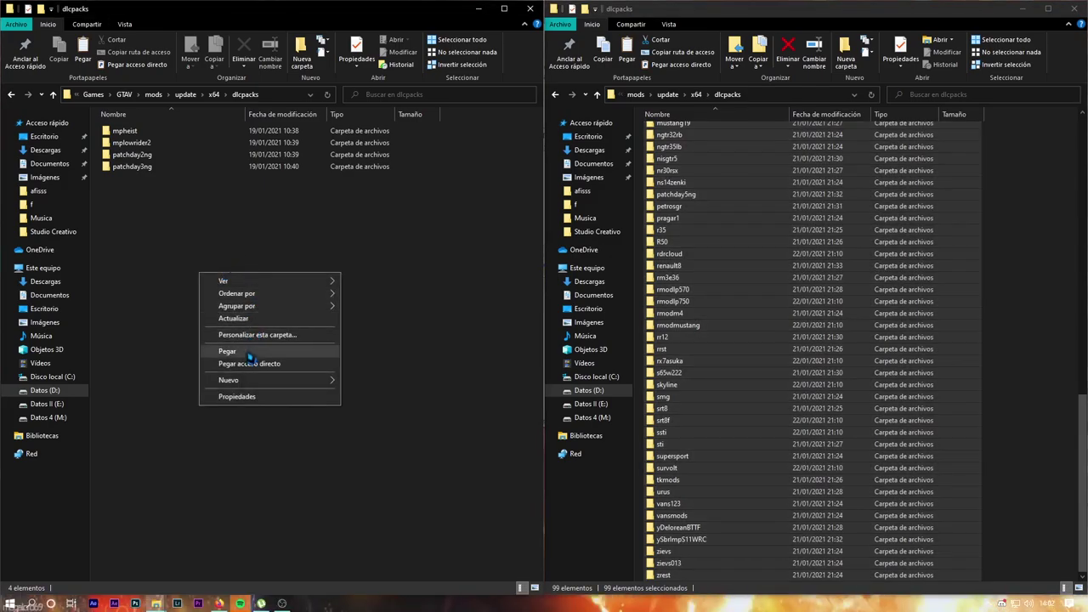
pyautogui.click(250, 356)
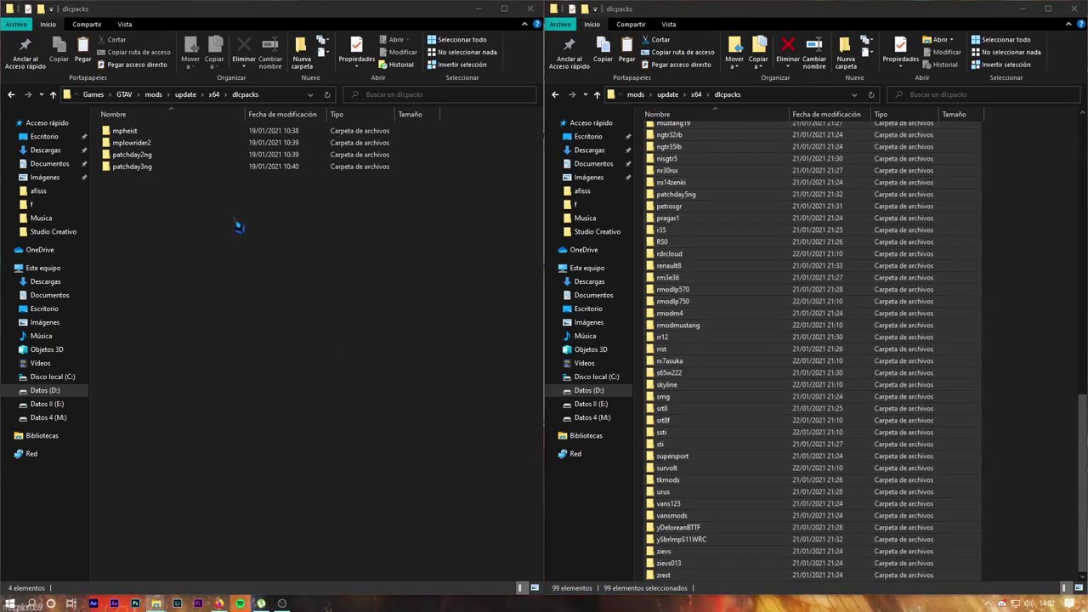
pyautogui.click(283, 96)
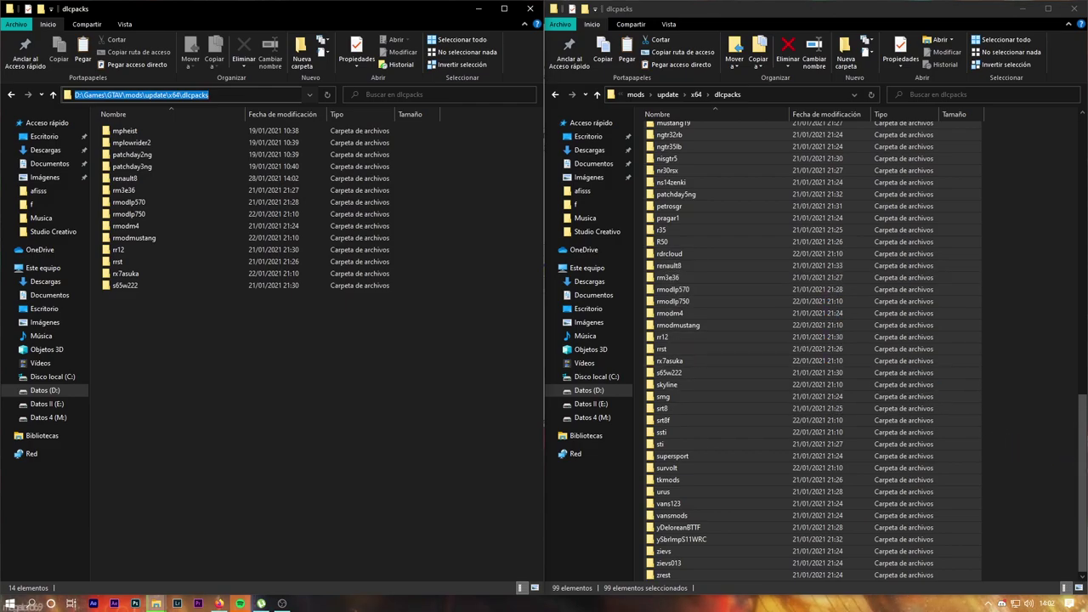
pyautogui.scroll(6, 1085, 376)
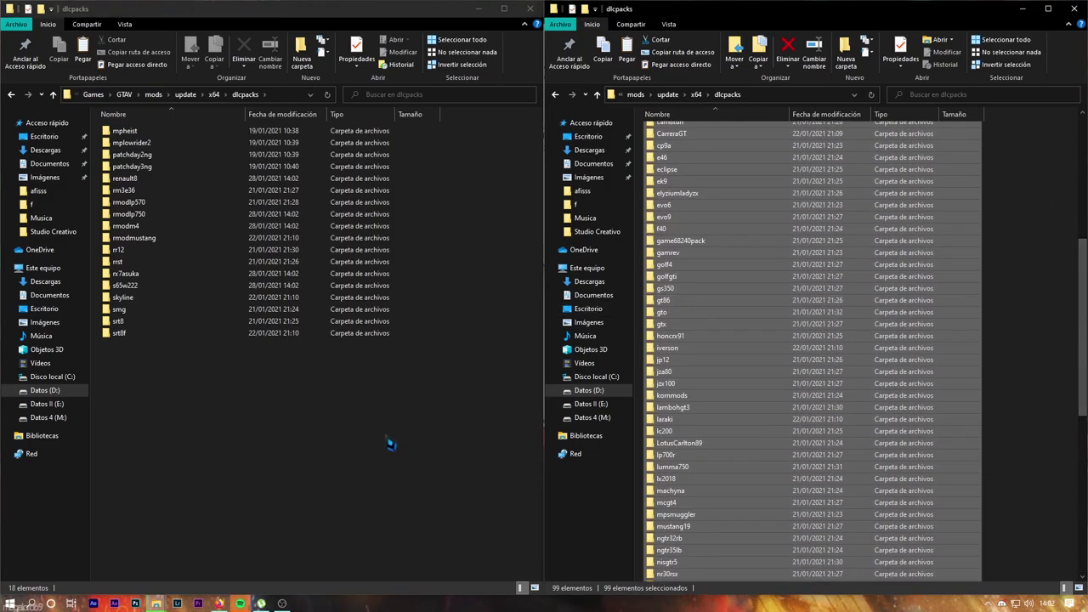
pyautogui.click(156, 603)
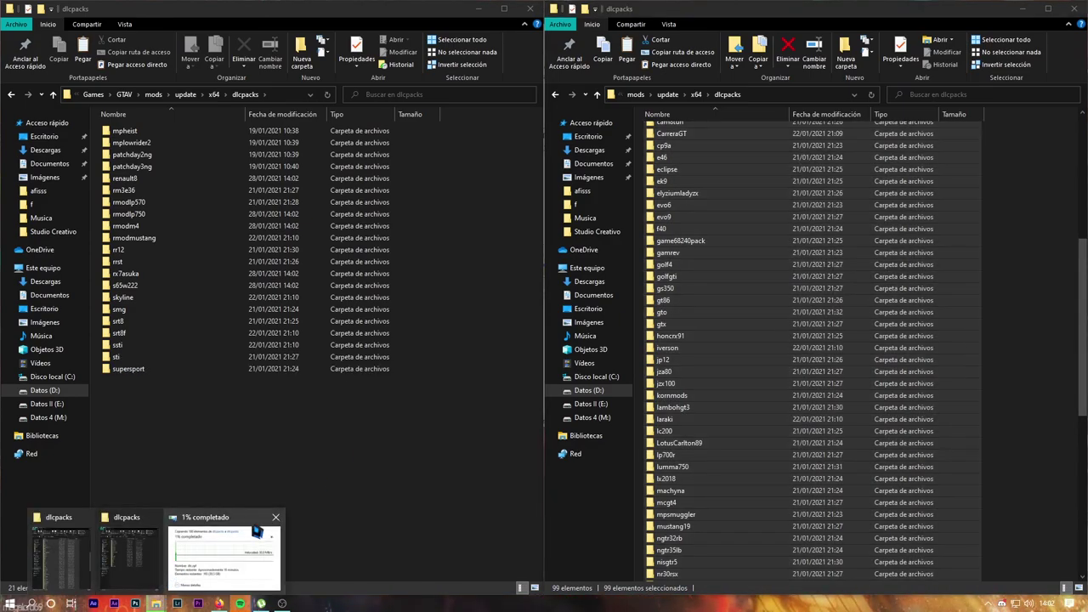
pyautogui.click(246, 561)
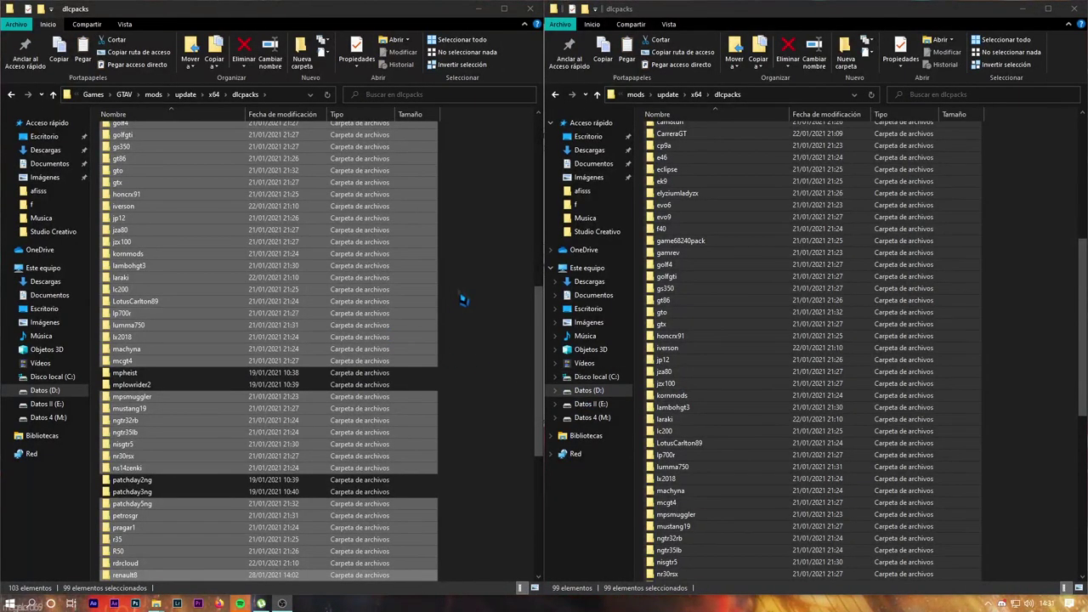
pyautogui.moveTo(498, 250); pyautogui.dragTo(452, 258)
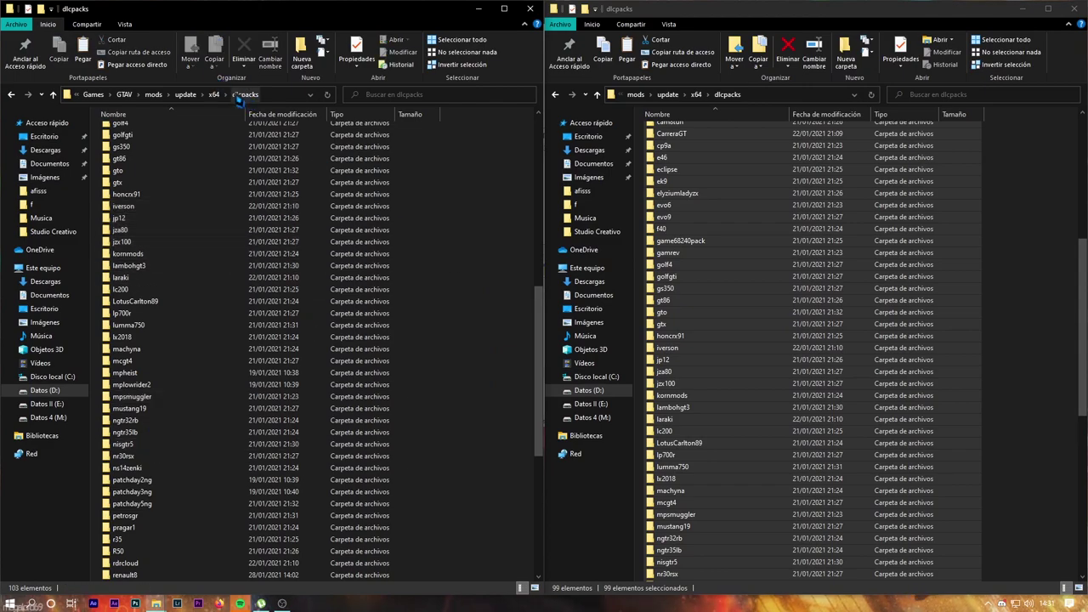
pyautogui.hotkey('alt', 'd')
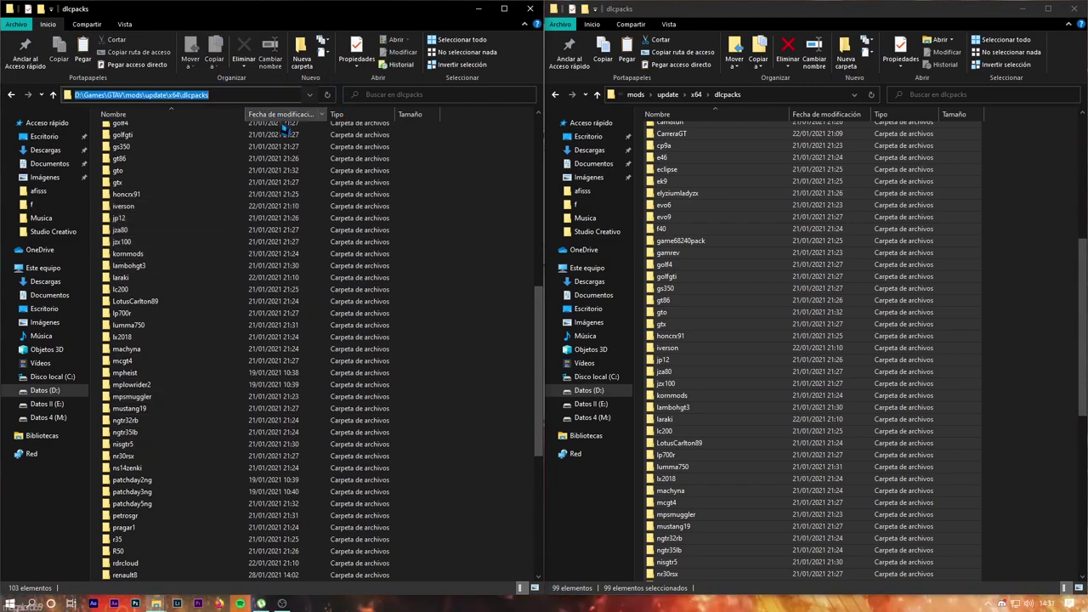
# Step: Launch OpenIV for the Windows version of Grand Theft Auto V and show the D:\Games\GTAV root folder in the file window
pyautogui.click(9, 604)
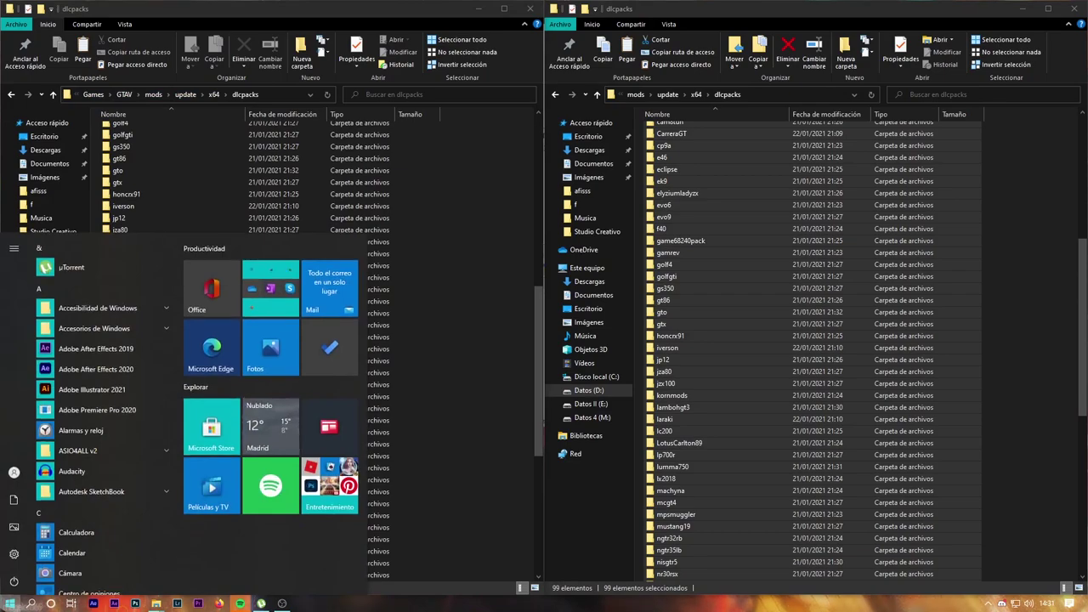
pyautogui.write('op')
pyautogui.press('Return')
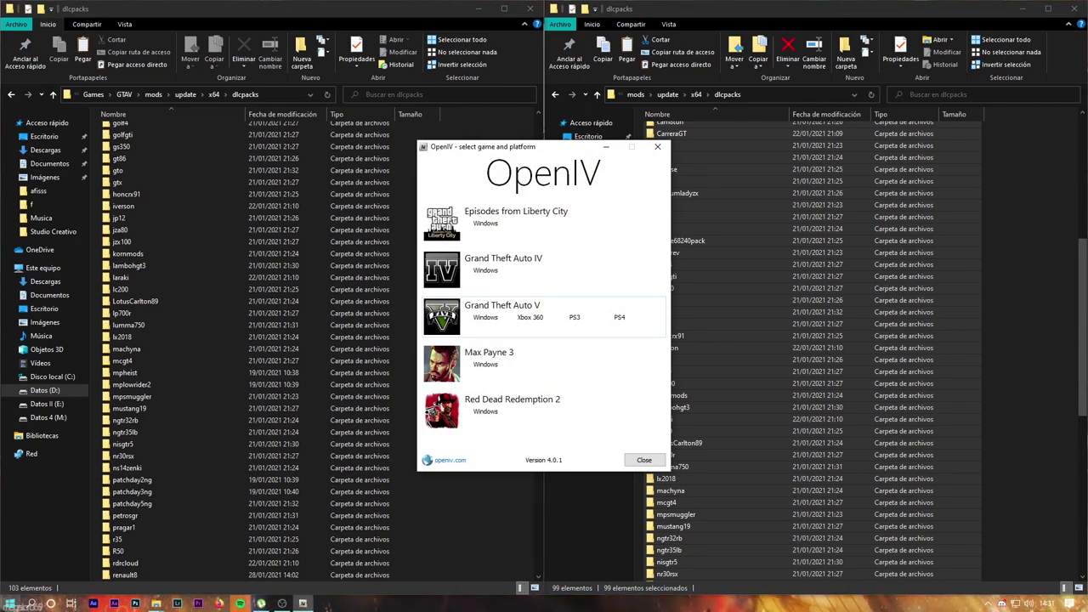
pyautogui.click(485, 317)
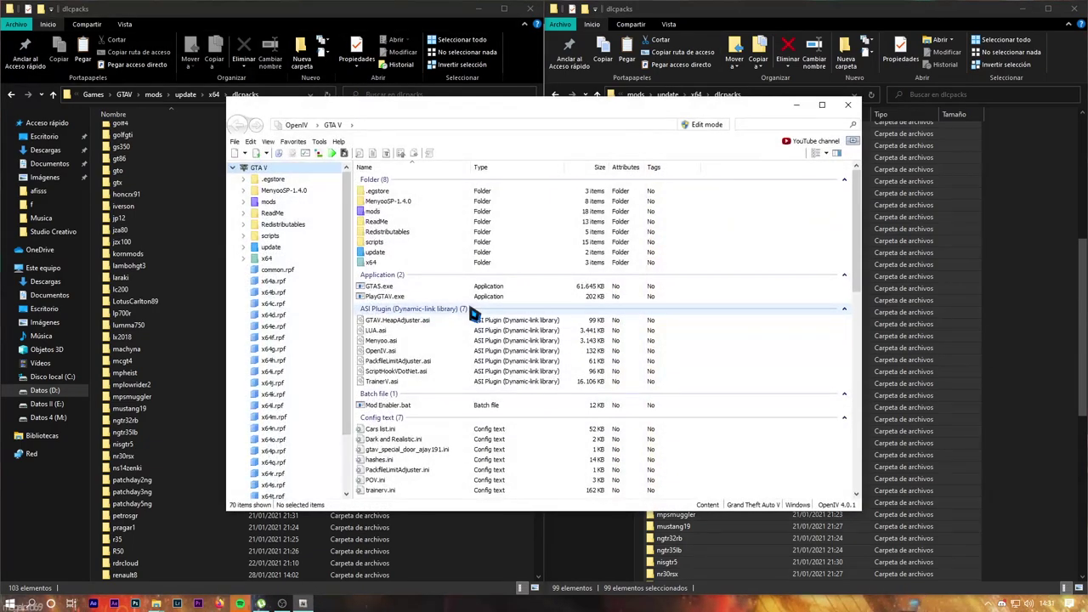
pyautogui.click(124, 95)
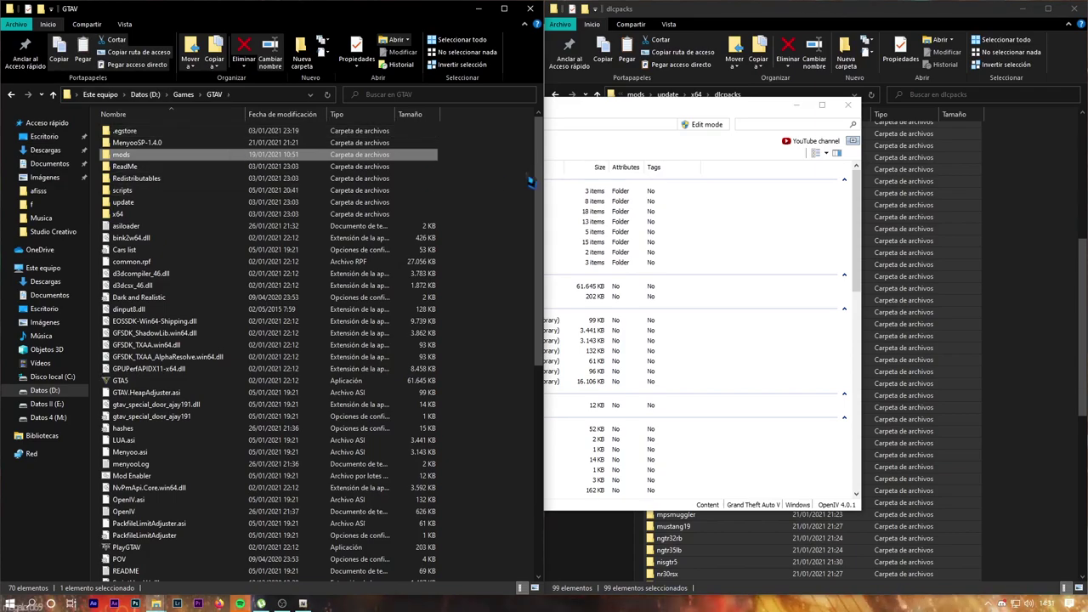
pyautogui.click(516, 204)
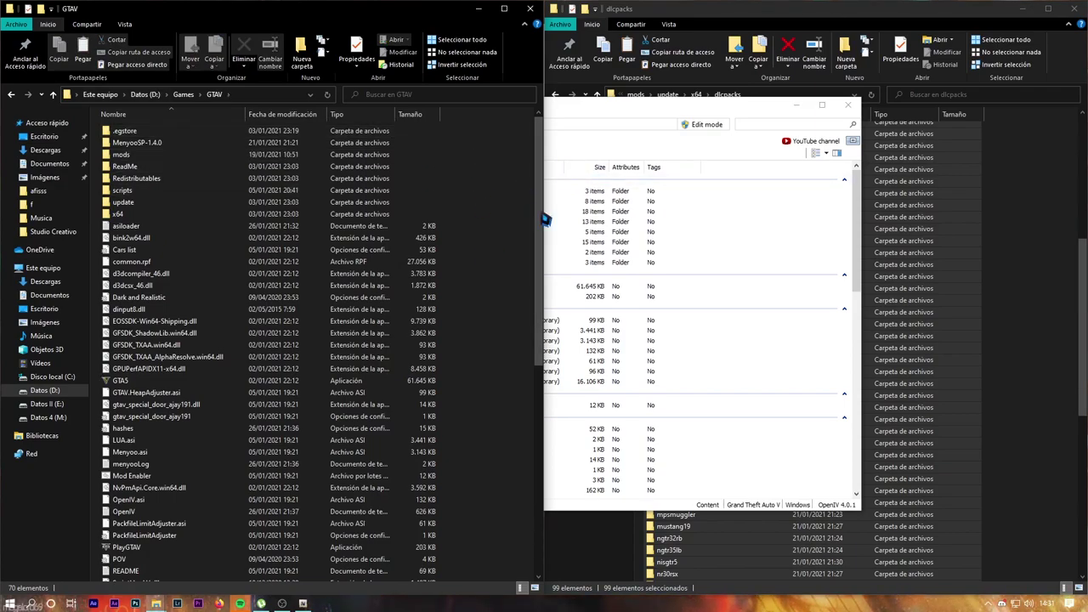
# Step: Bring OpenIV back to the front and check the ASI Loader and OpenIV.ASI install status in the ASI Manager
pyautogui.click(634, 121)
pyautogui.moveTo(477, 123)
pyautogui.mouseDown()
pyautogui.moveTo(464, 107)
pyautogui.moveTo(391, 111)
pyautogui.moveTo(458, 119)
pyautogui.mouseUp()
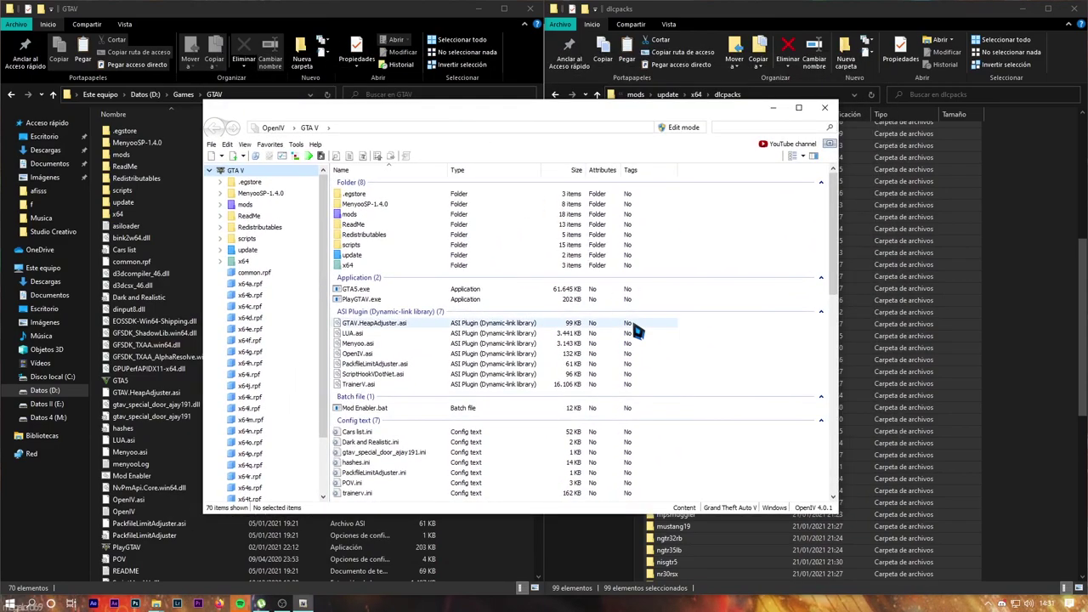
pyautogui.click(287, 158)
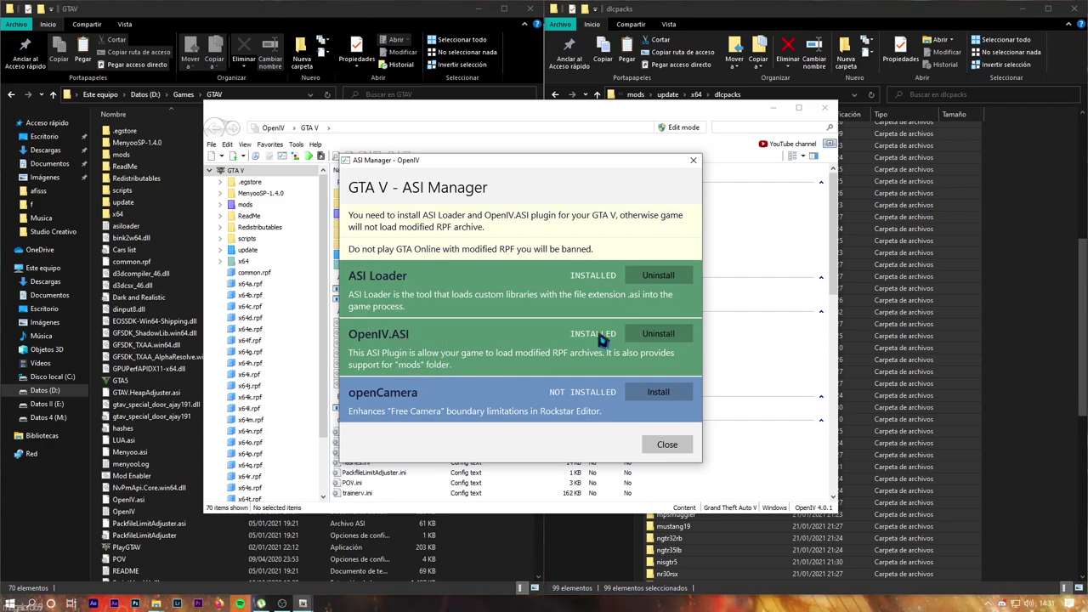
pyautogui.click(667, 445)
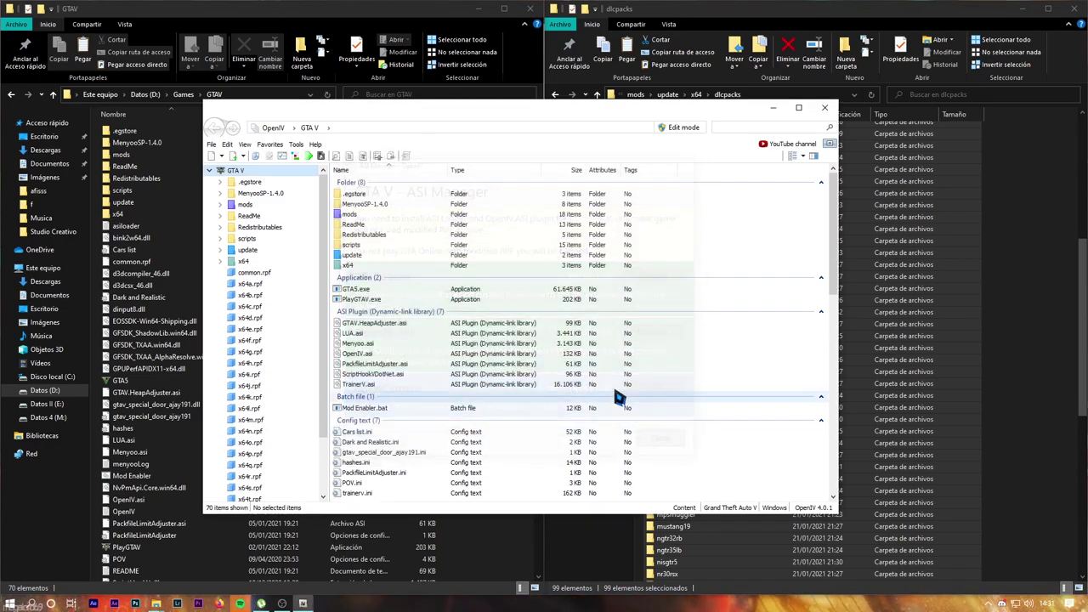
# Step: Open OpenIV's package installer, browse to the "GTA 5 Add-on Carpack 2" folder in Descargas and widen its name column
pyautogui.click(296, 158)
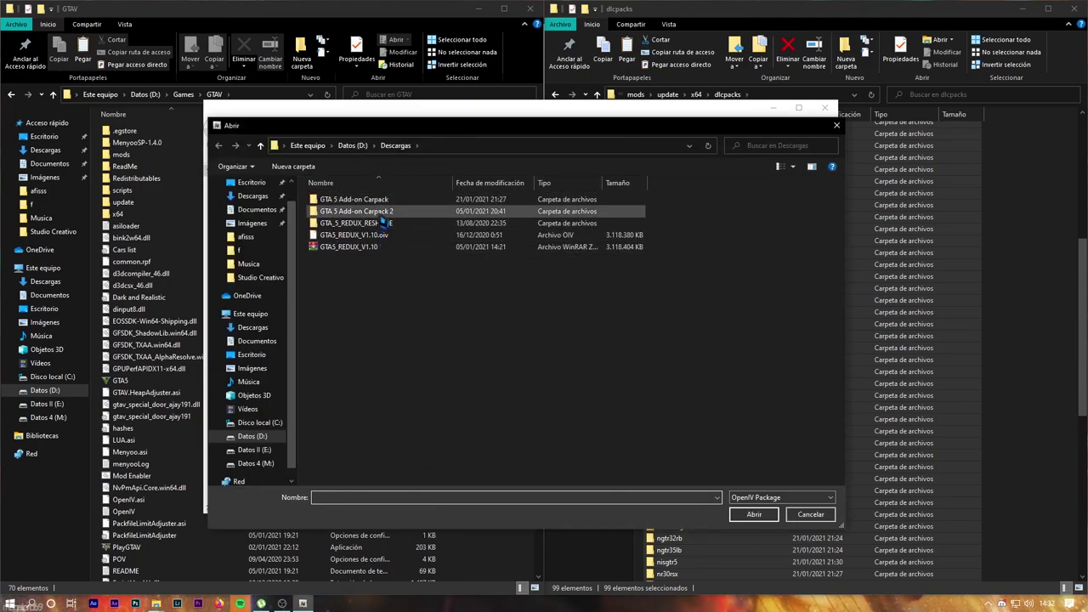
pyautogui.doubleClick(383, 215)
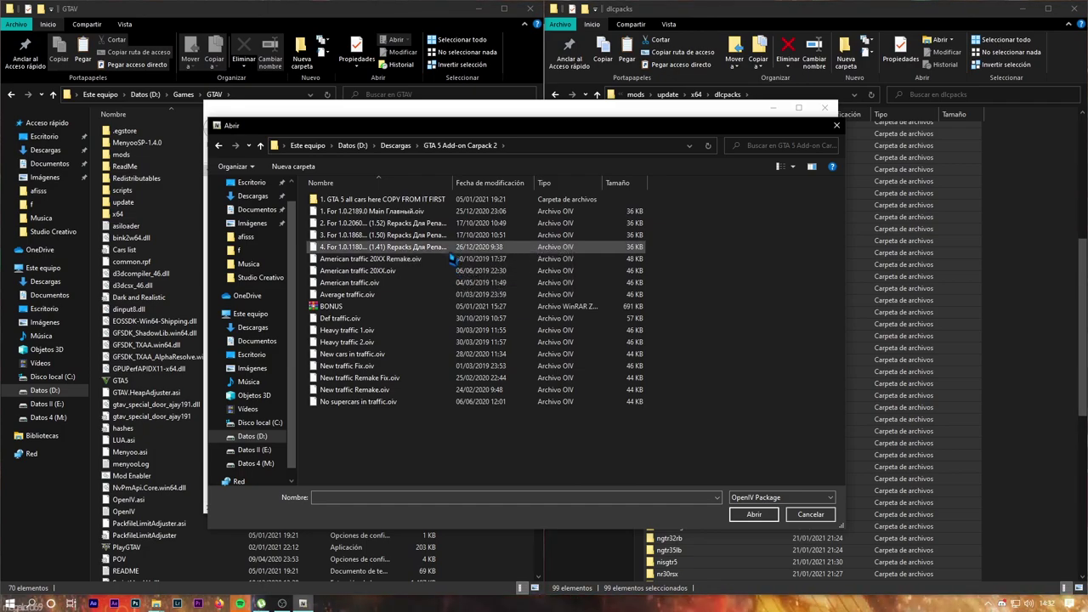
pyautogui.moveTo(453, 182); pyautogui.dragTo(589, 181)
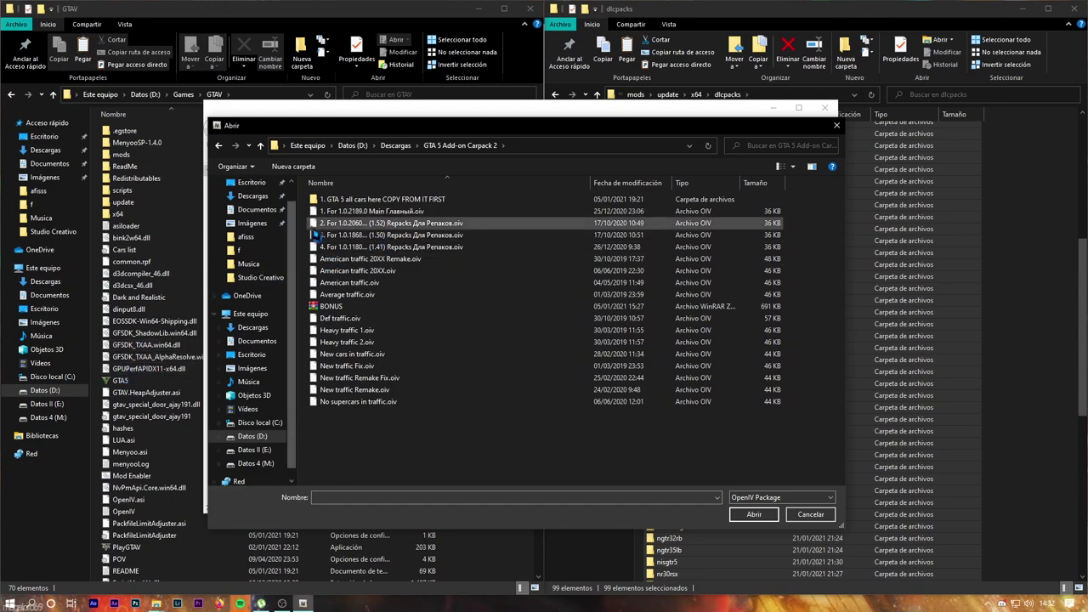
pyautogui.click(371, 236)
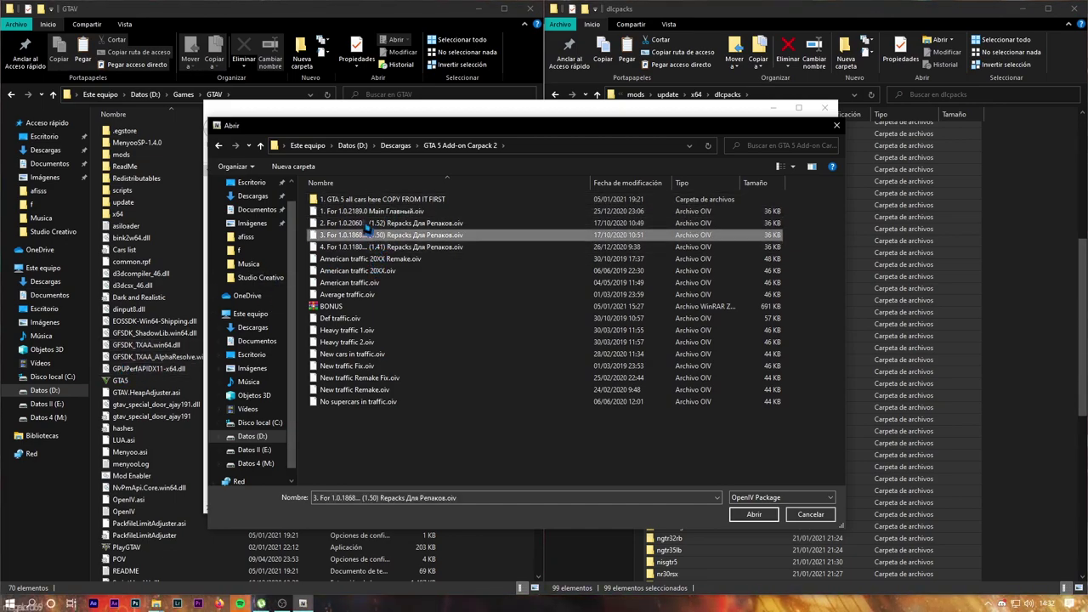
# Step: Check the file version of the GTA5 application in the GTAV folder and return to the package selection
pyautogui.click(122, 381)
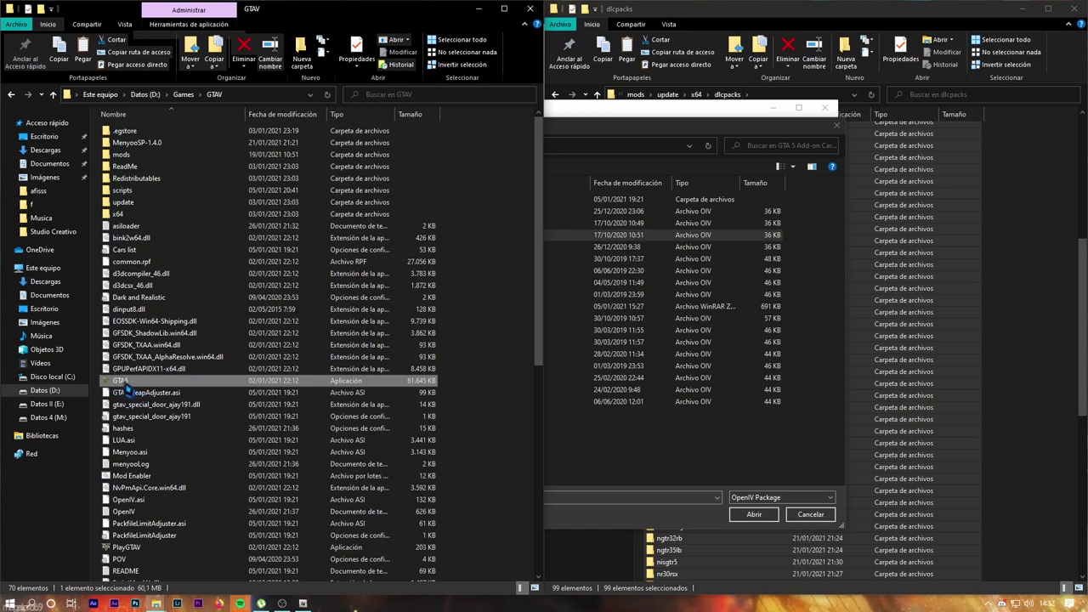
pyautogui.rightClick(132, 383)
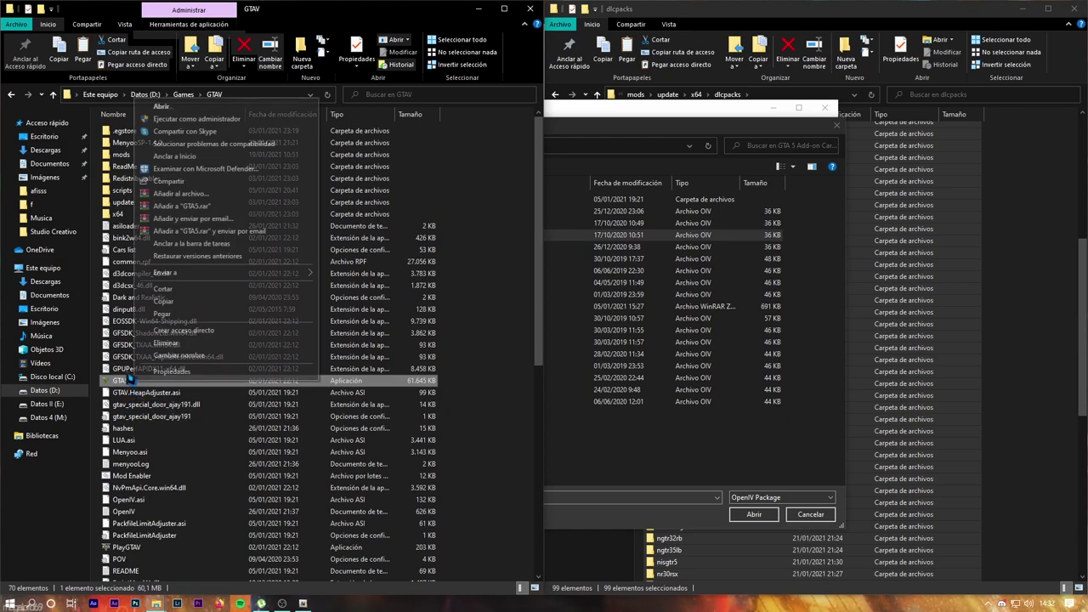
pyautogui.click(111, 387)
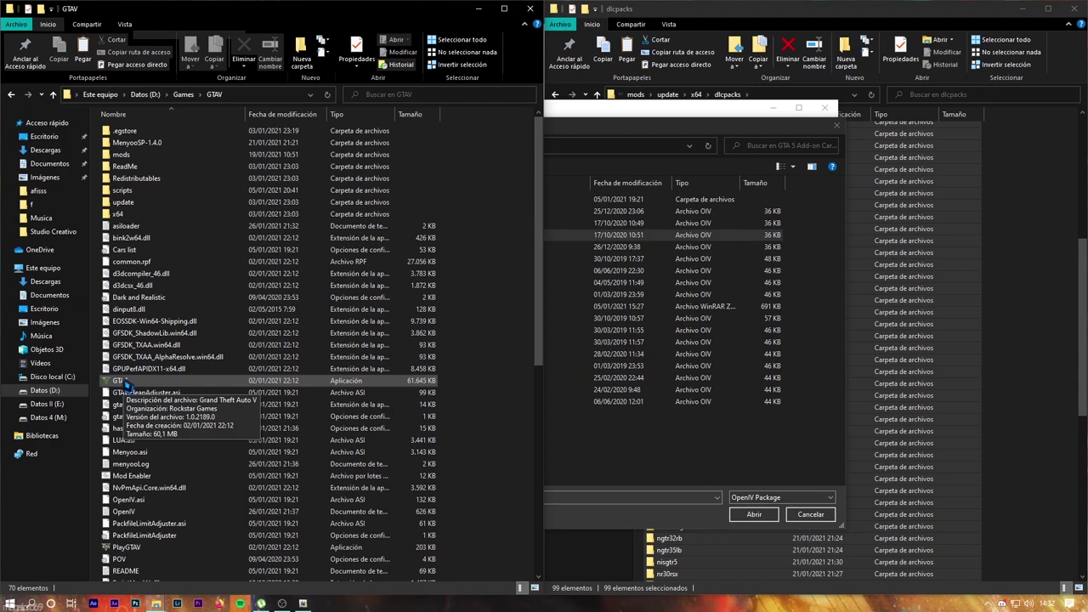
pyautogui.click(751, 272)
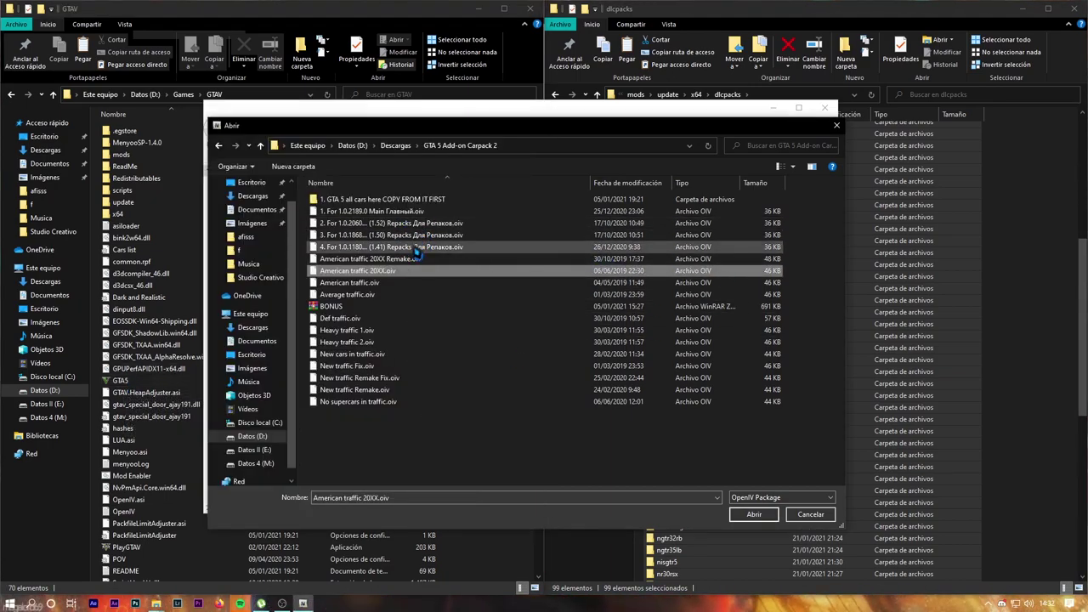
# Step: Install the package "1. For 1.0.2189.0 Main Главный.oiv" into the mods folder and close the installer
pyautogui.click(369, 212)
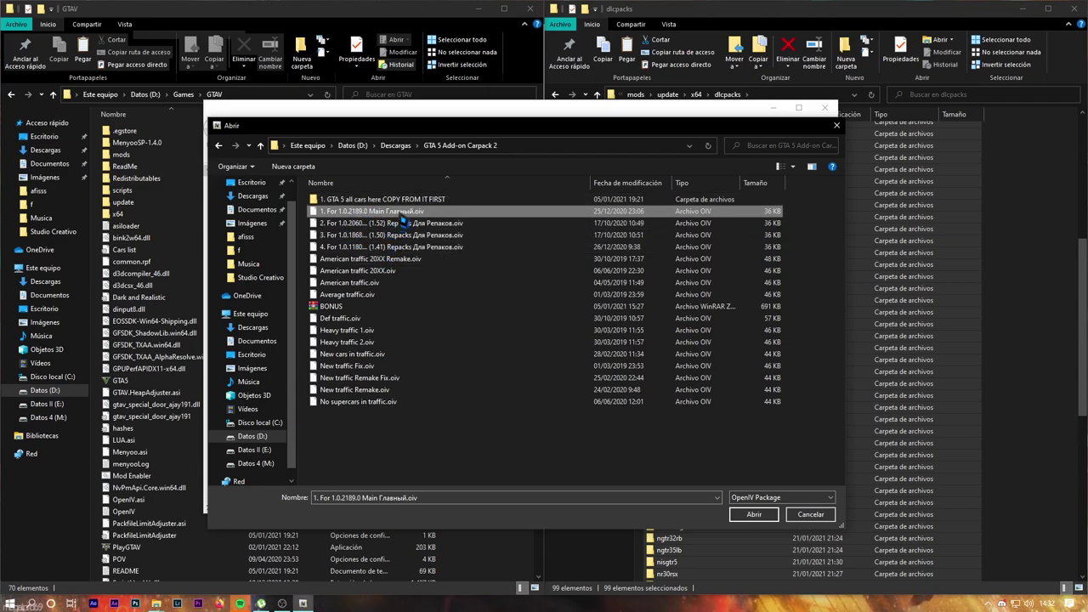
pyautogui.doubleClick(399, 213)
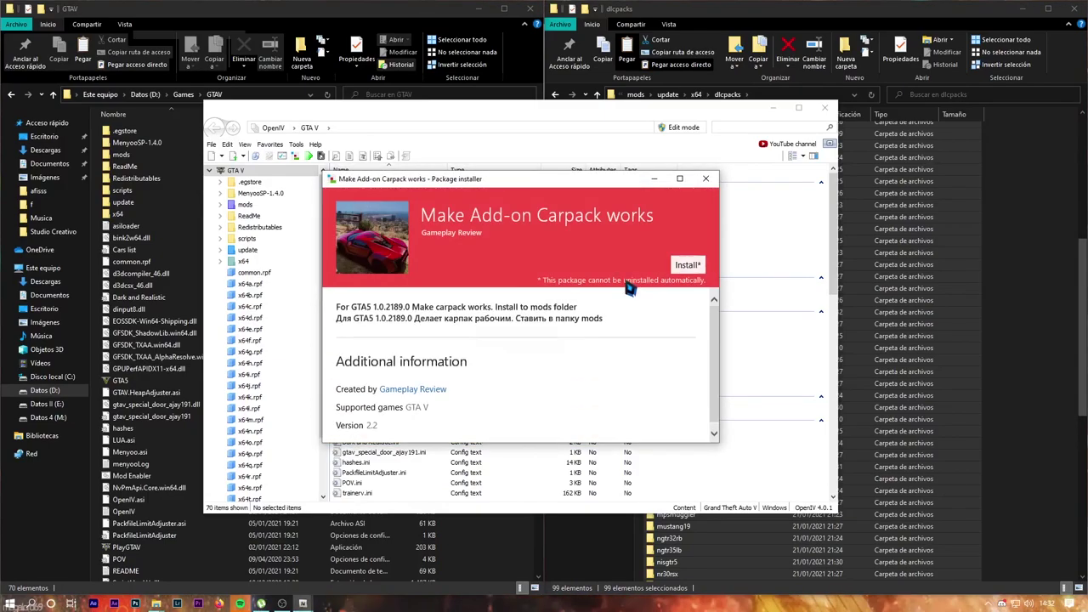
pyautogui.click(687, 269)
pyautogui.click(528, 292)
pyautogui.click(522, 350)
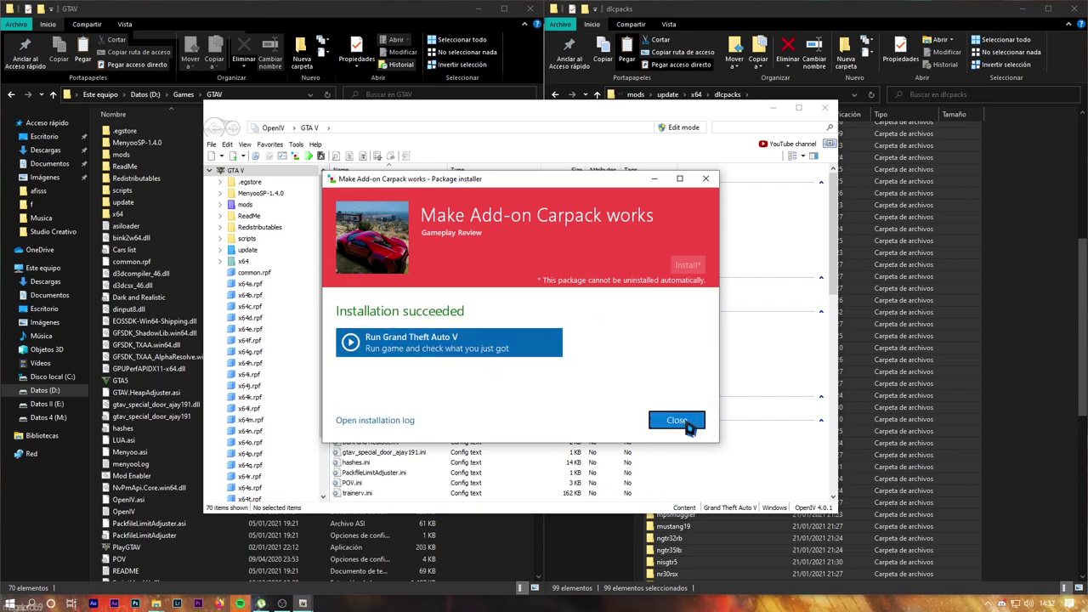
pyautogui.click(677, 420)
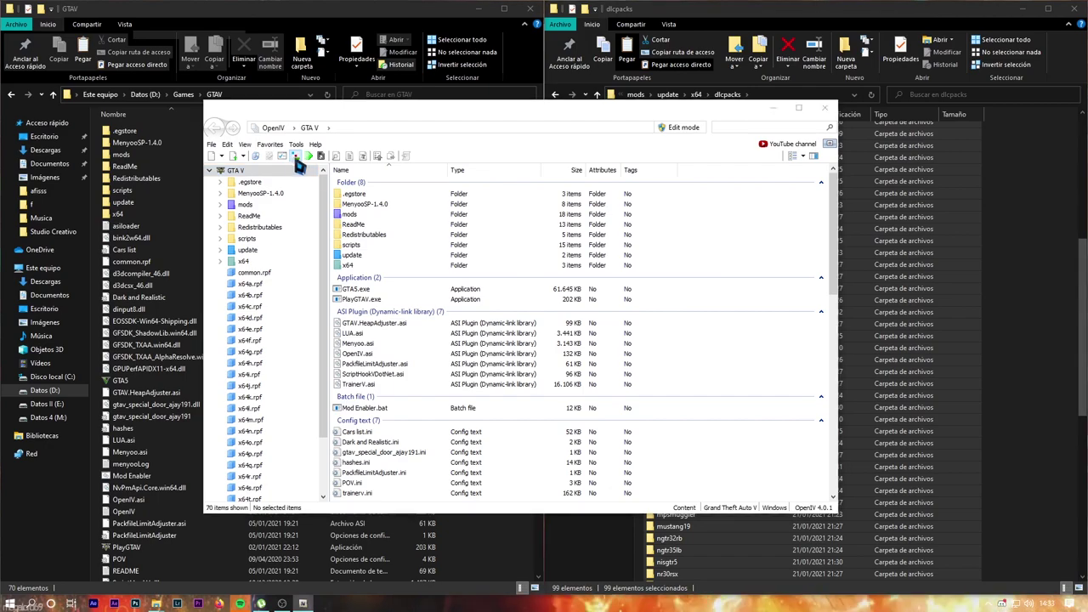
# Step: Open OpenIV's package installer and load "New cars in traffic.oiv" from the "GTA 5 Add-on Carpack 2" folder
pyautogui.click(296, 158)
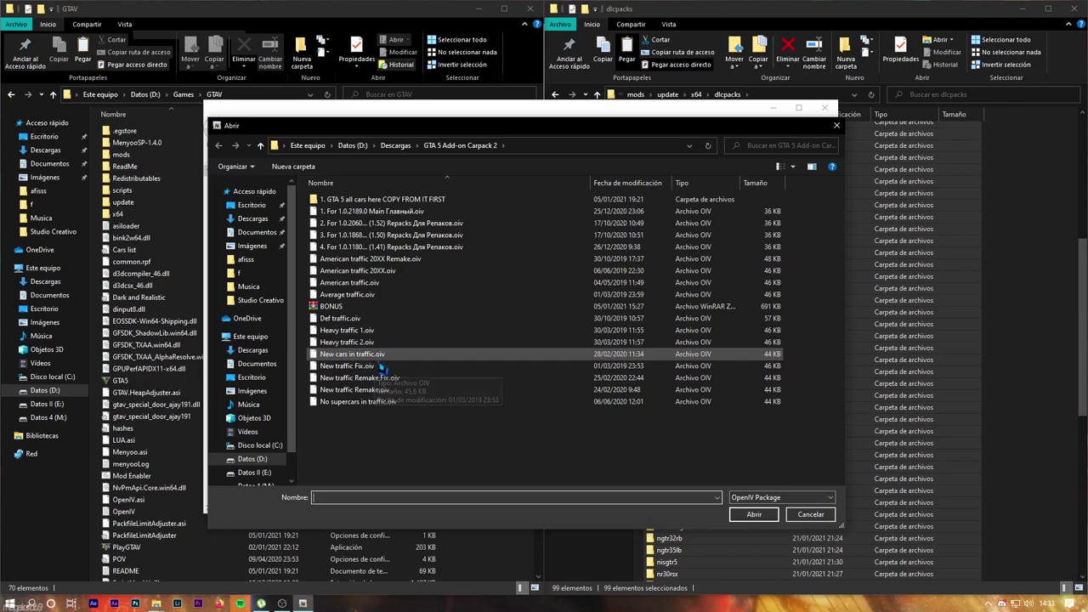
pyautogui.click(321, 356)
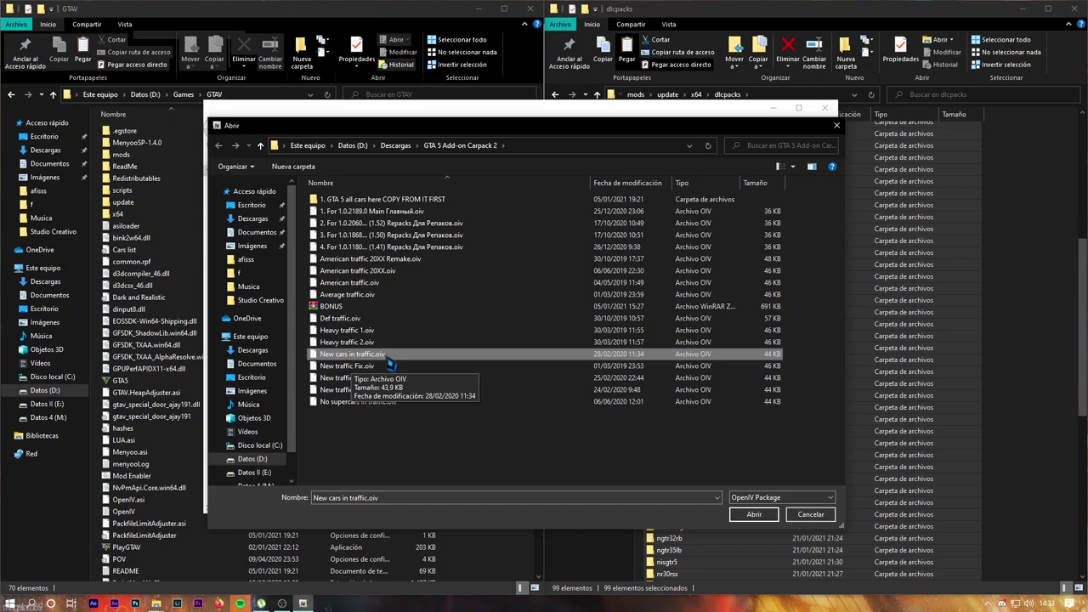
pyautogui.click(344, 343)
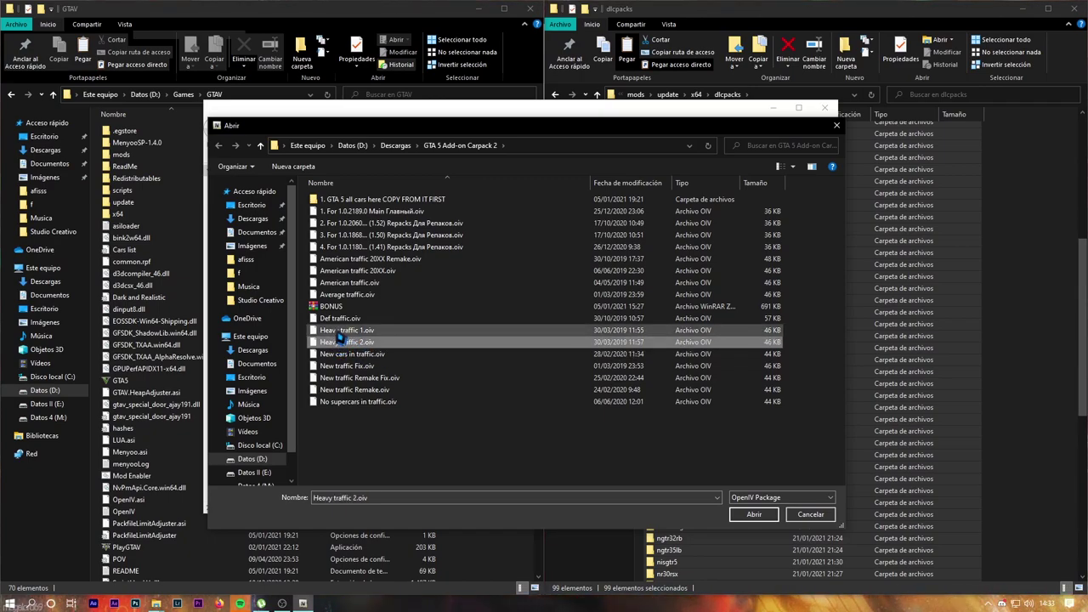
pyautogui.click(346, 331)
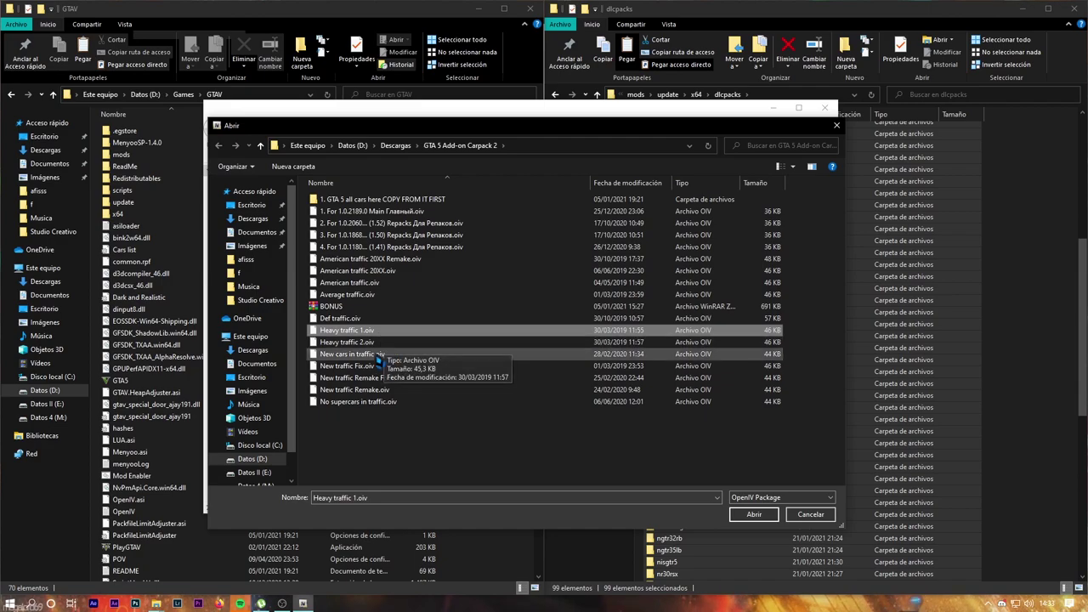
pyautogui.click(314, 354)
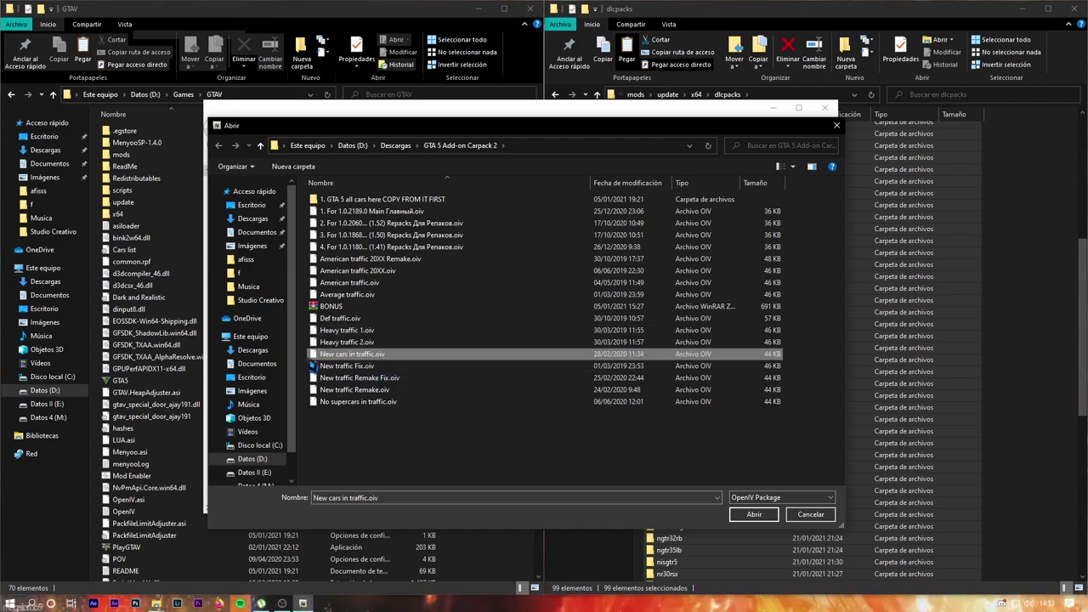
pyautogui.click(366, 355)
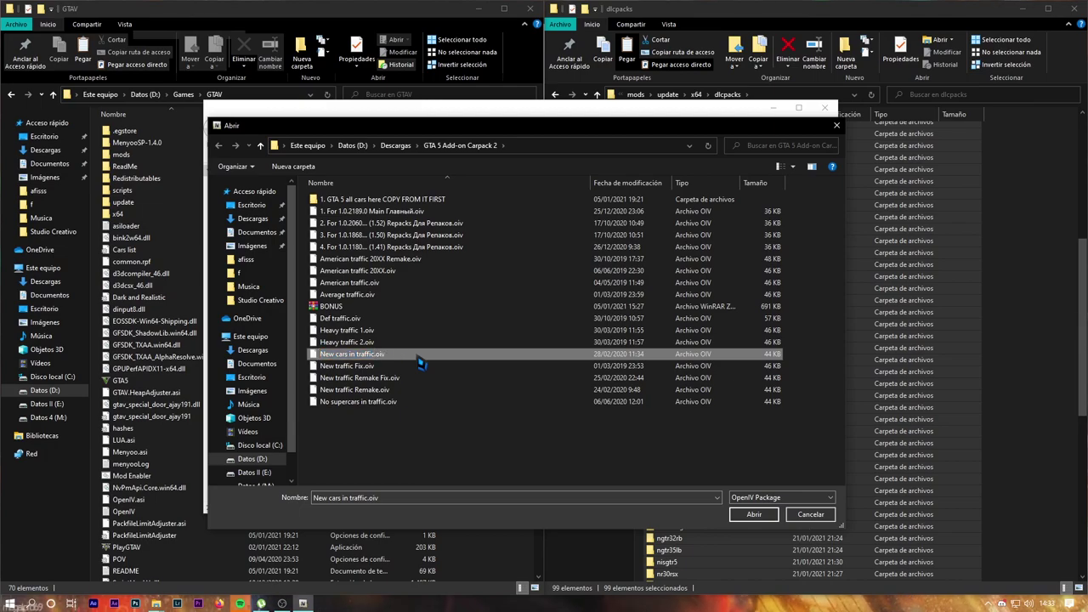
pyautogui.doubleClick(417, 356)
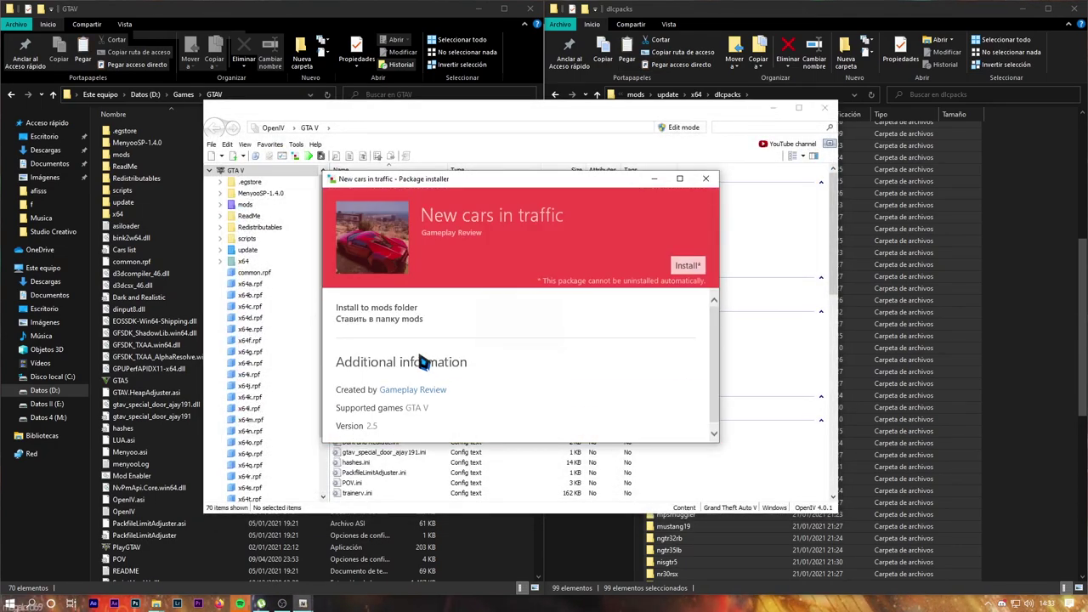
# Step: Install the "New cars in traffic" package into the mods folder, then close the installer and OpenIV
pyautogui.click(687, 266)
pyautogui.click(519, 294)
pyautogui.click(535, 364)
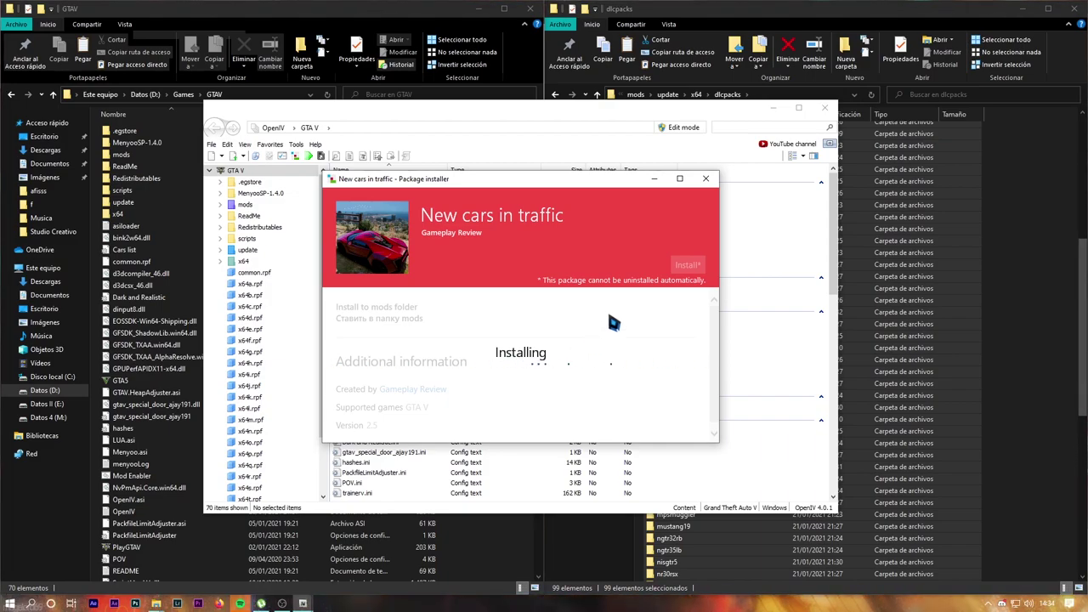
pyautogui.click(705, 179)
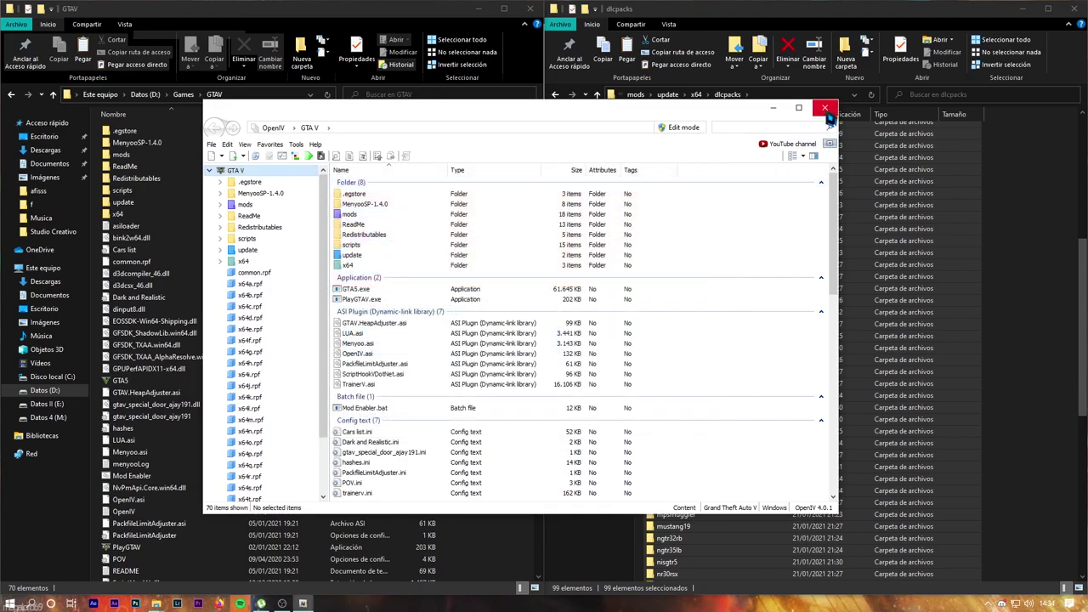
pyautogui.click(826, 108)
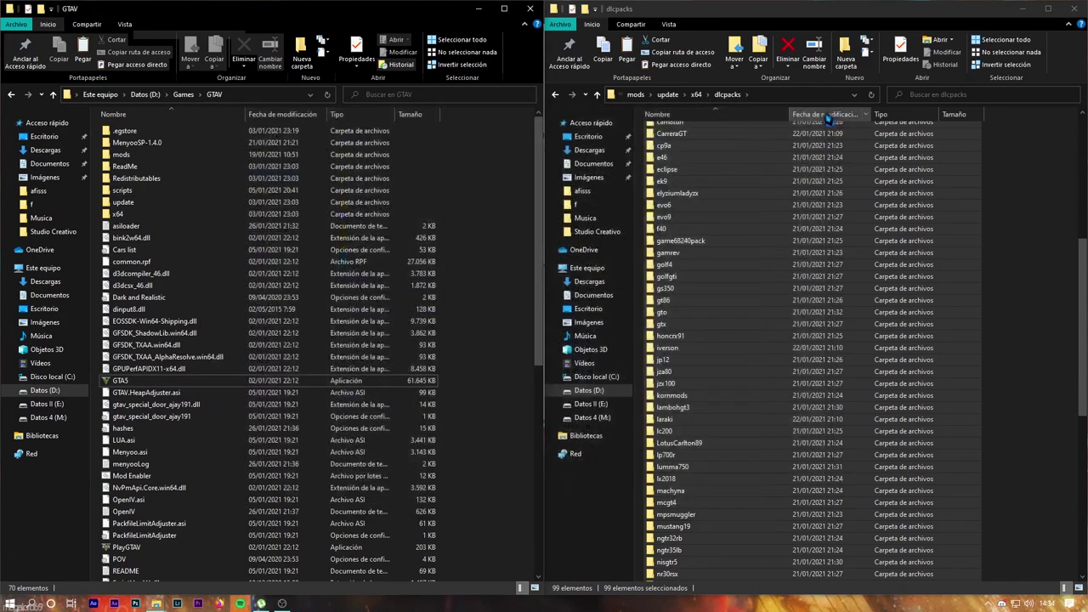
# Step: Go back to "1. GTA 5 all cars here COPY FROM IT FIRST" in the dlcpacks window and reopen the GTAV folder in the other
pyautogui.click(670, 95)
pyautogui.click(640, 95)
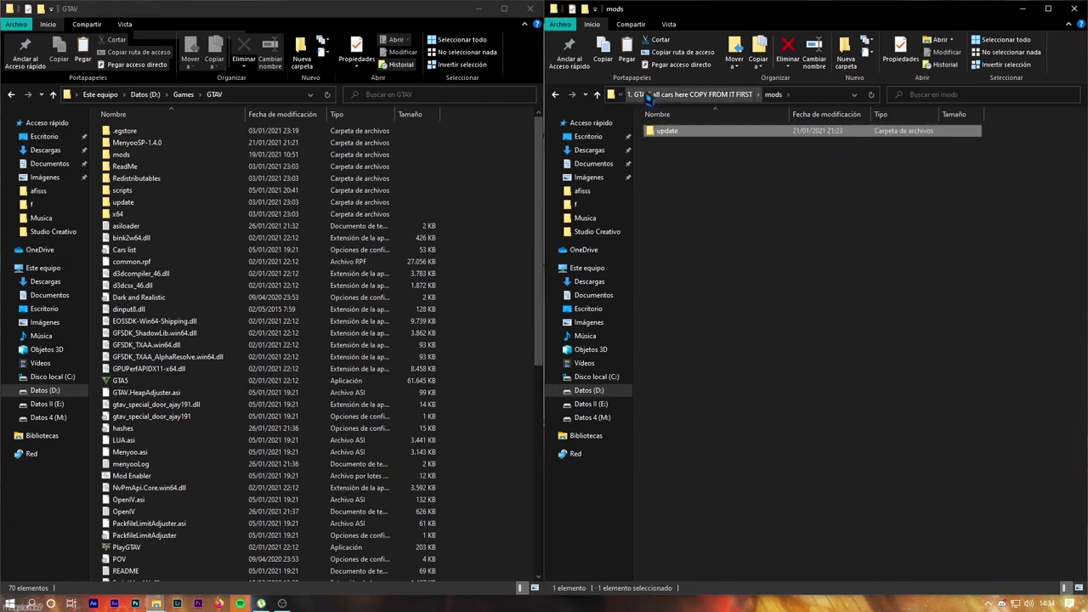
pyautogui.click(649, 96)
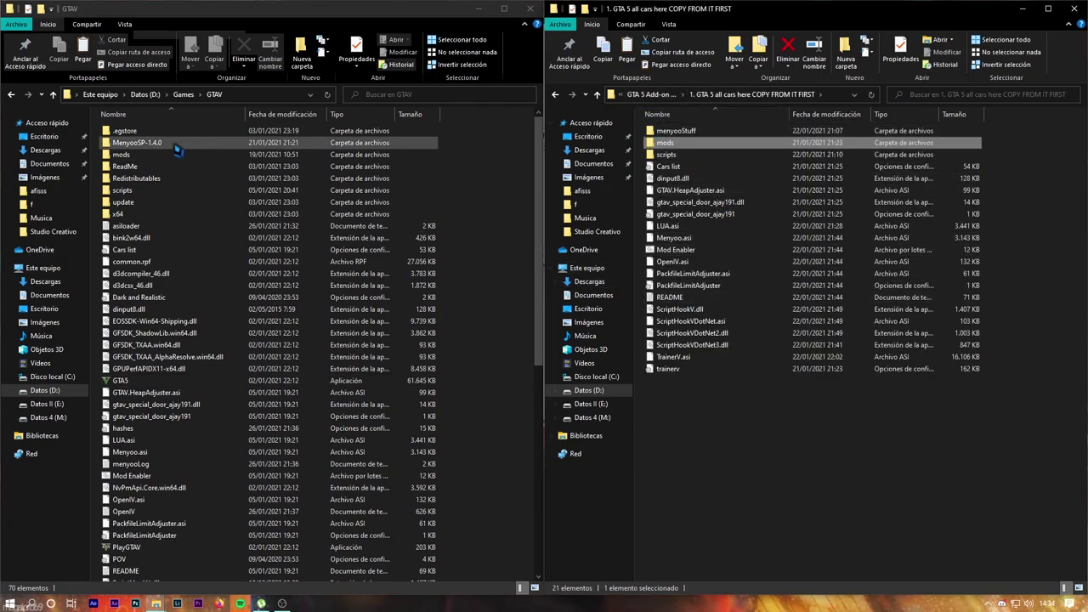
pyautogui.click(184, 94)
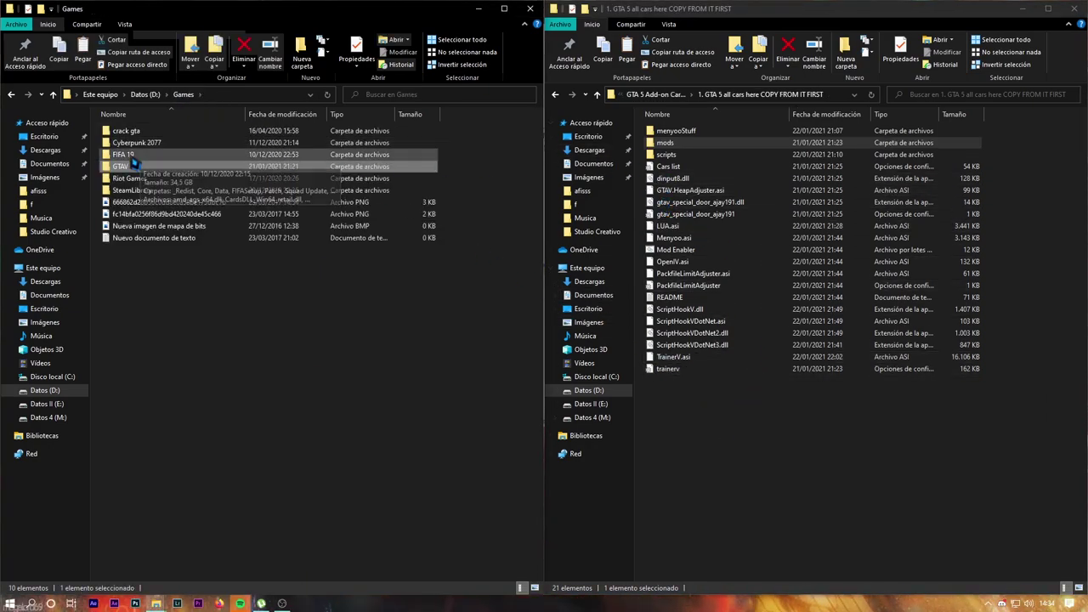
pyautogui.doubleClick(364, 166)
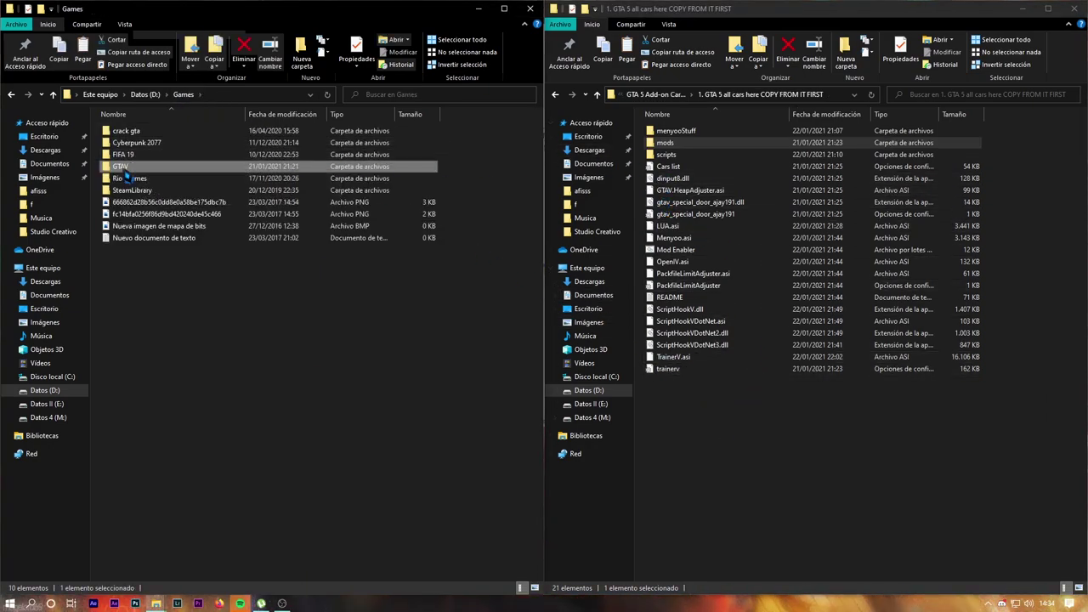
# Step: Compare the pack's menyooStuff folder with the game's MenyooSP-1.4.0 folder, look inside the latter and return to GTAV
pyautogui.click(687, 131)
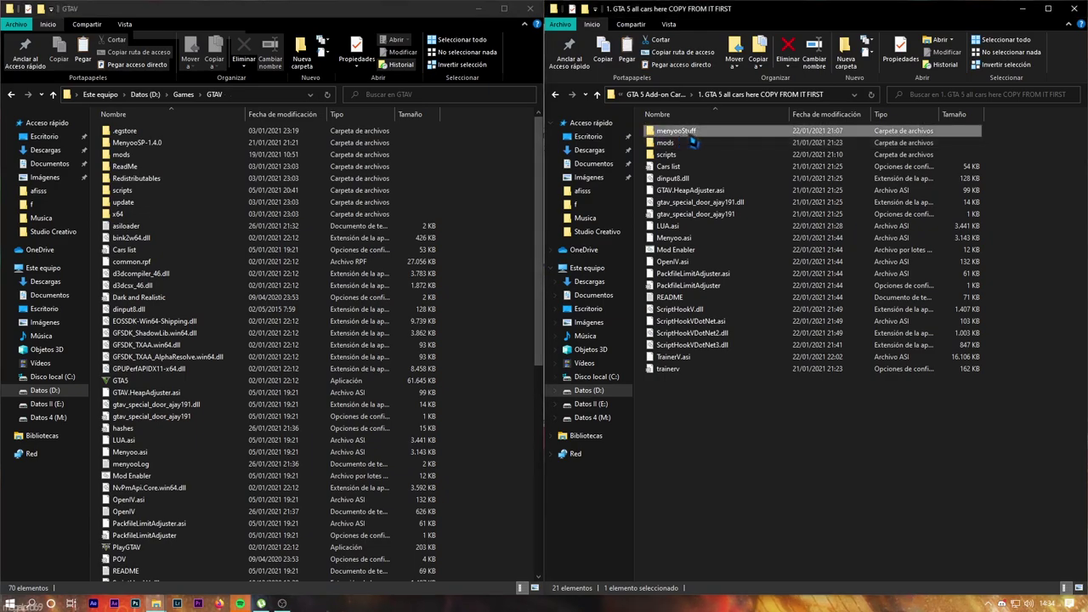
pyautogui.click(157, 144)
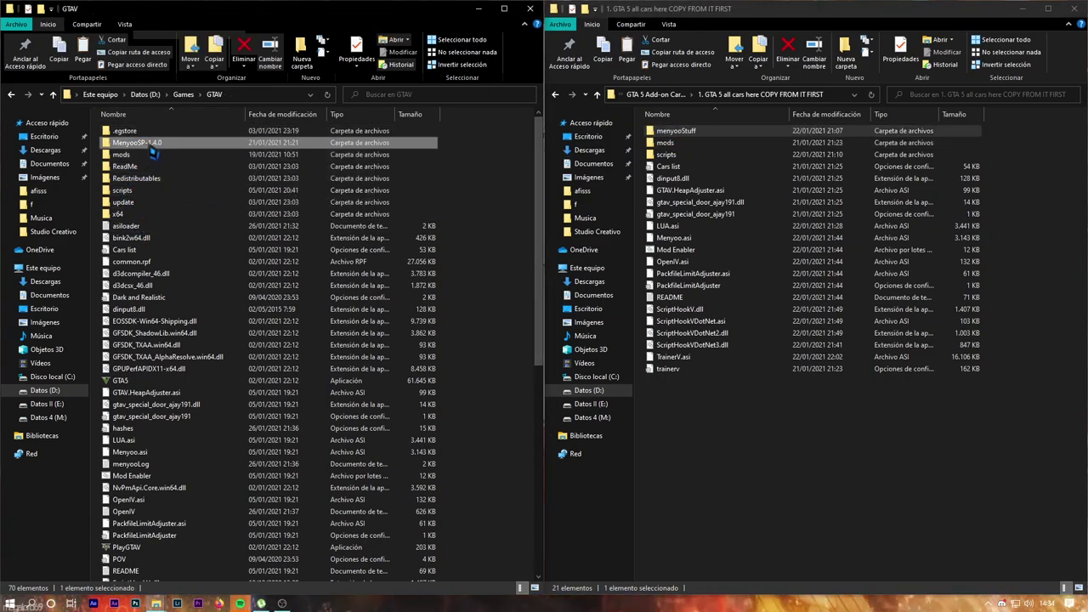
pyautogui.click(694, 136)
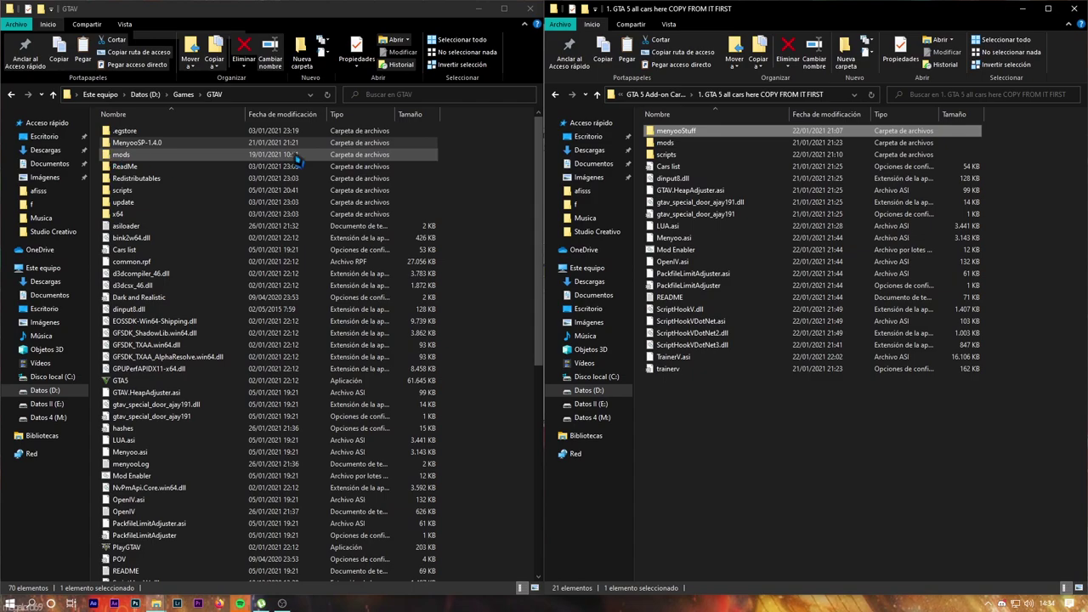
pyautogui.moveTo(681, 131); pyautogui.dragTo(723, 139)
pyautogui.doubleClick(175, 143)
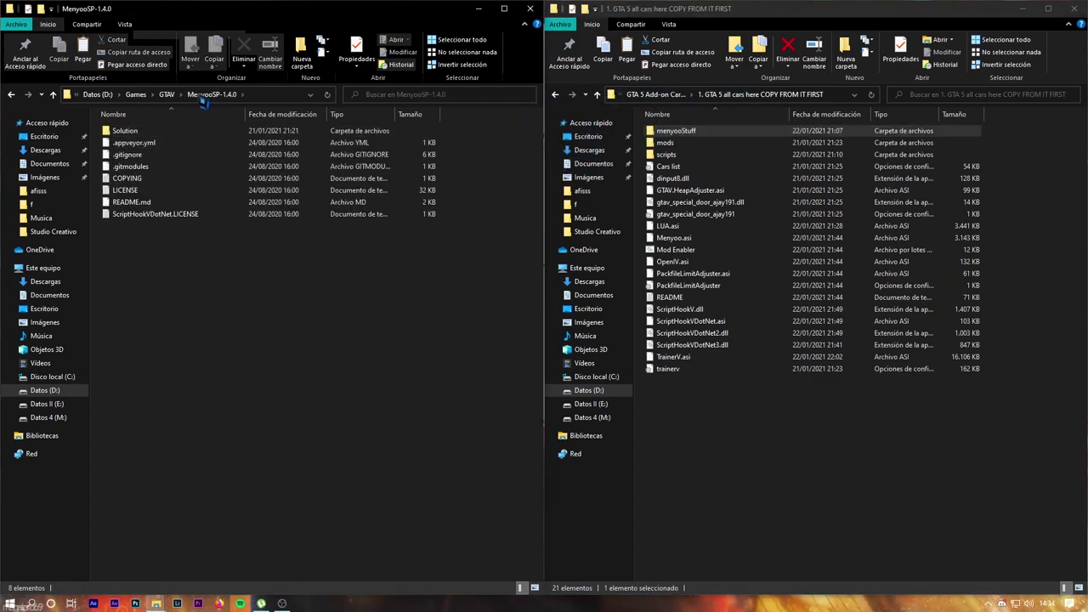
pyautogui.click(154, 94)
pyautogui.click(169, 94)
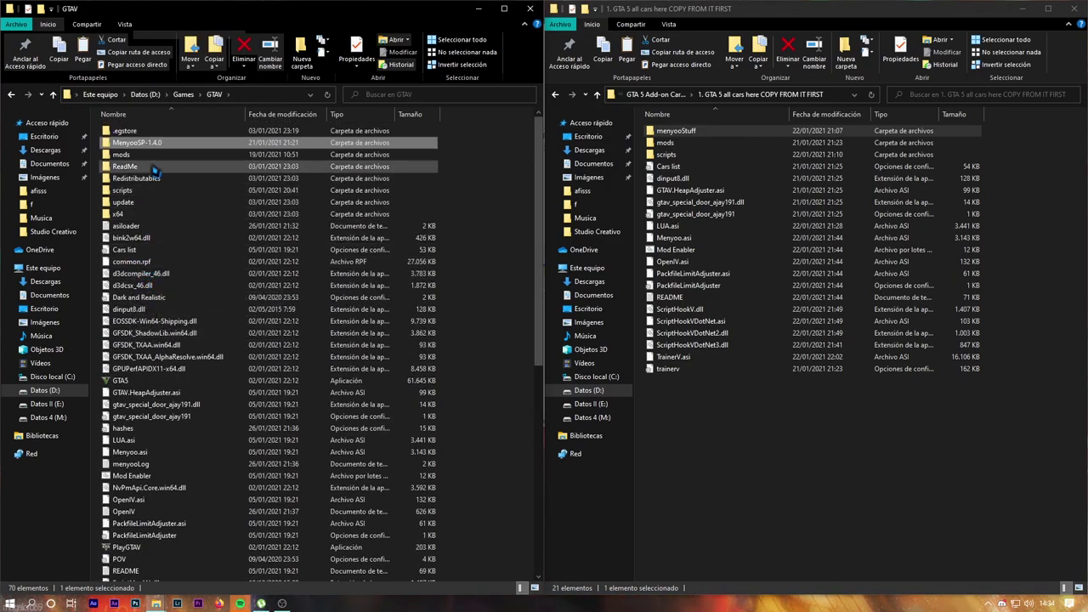
pyautogui.click(506, 185)
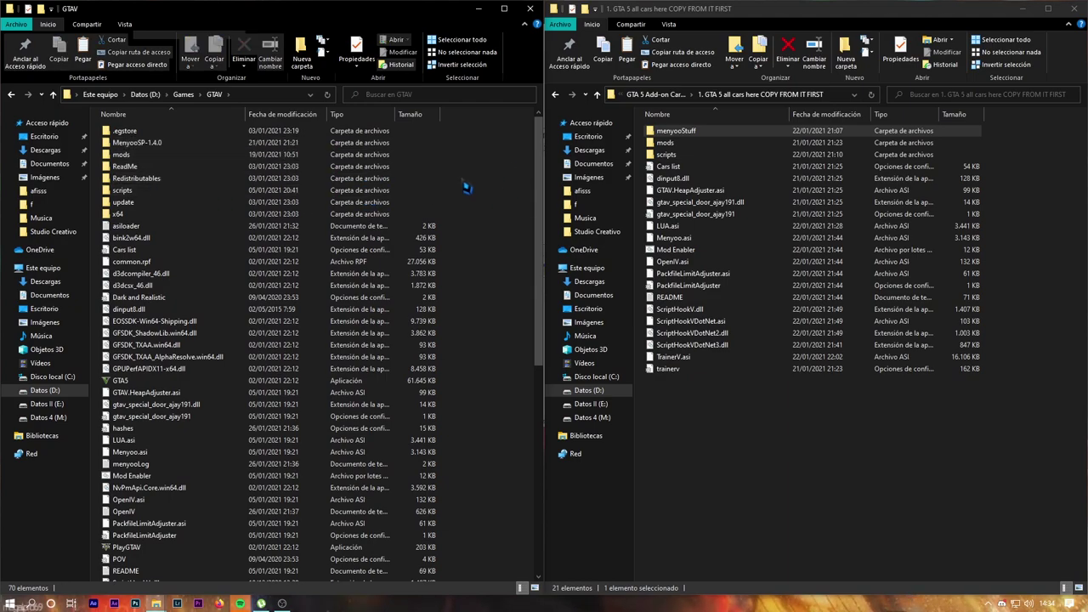
# Step: Review the pack's loose files from Cars list to trainerv against the GTAV folder, including LUA.asi, TrainerV.asi and the ScriptHookV files
pyautogui.moveTo(705, 401); pyautogui.dragTo(697, 175)
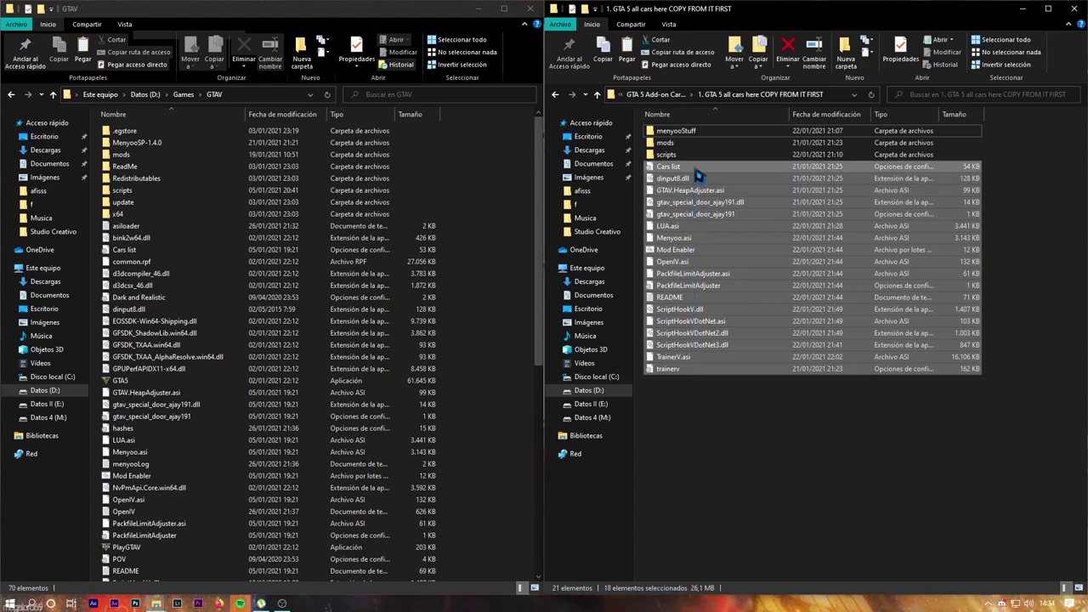
pyautogui.click(503, 334)
pyautogui.click(127, 441)
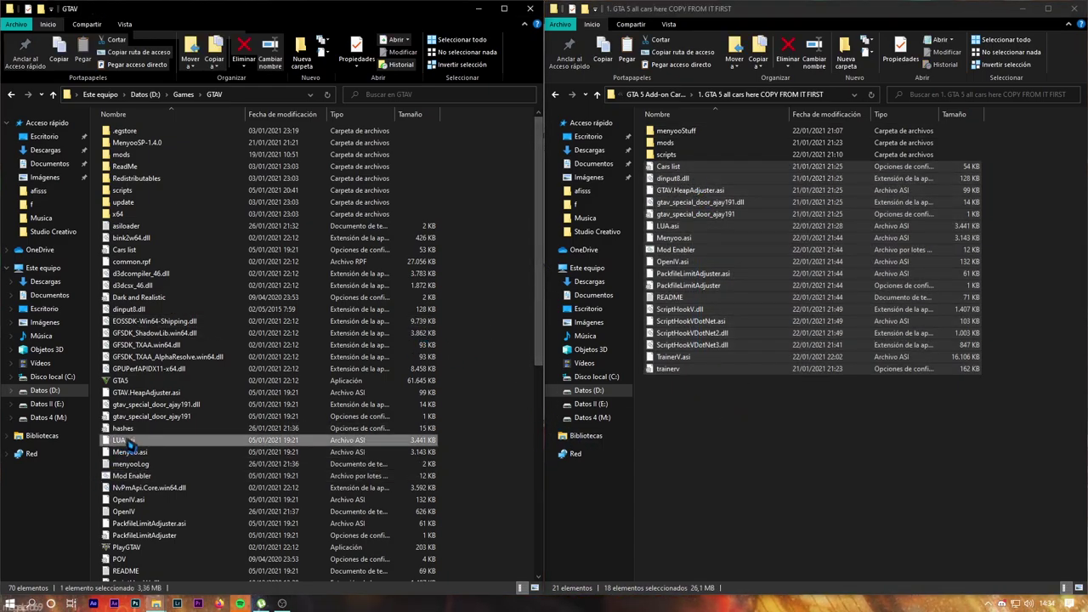
pyautogui.click(723, 357)
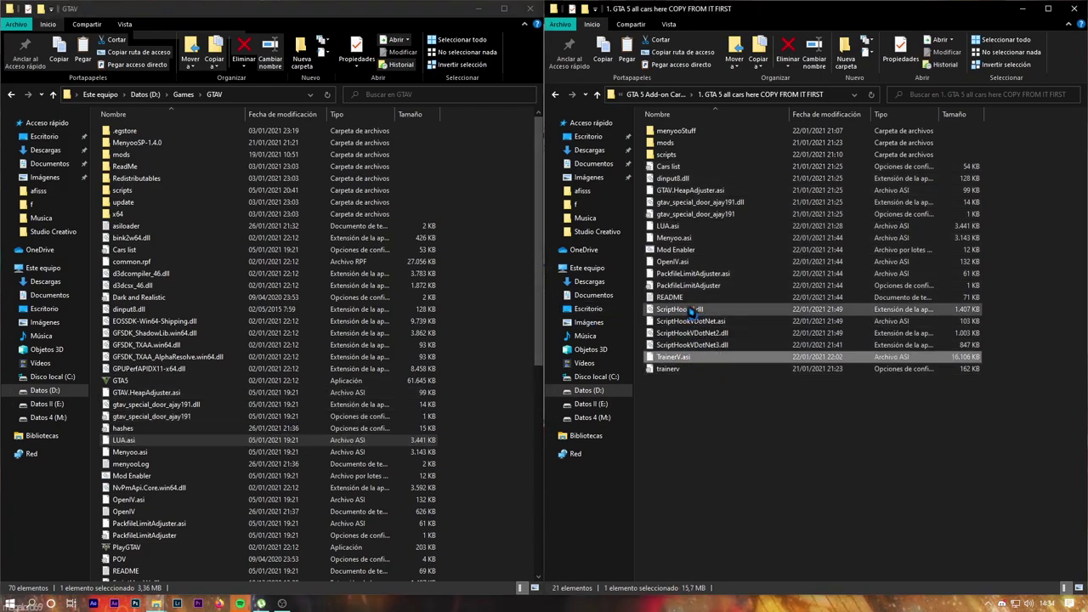
pyautogui.moveTo(1000, 335); pyautogui.dragTo(467, 460)
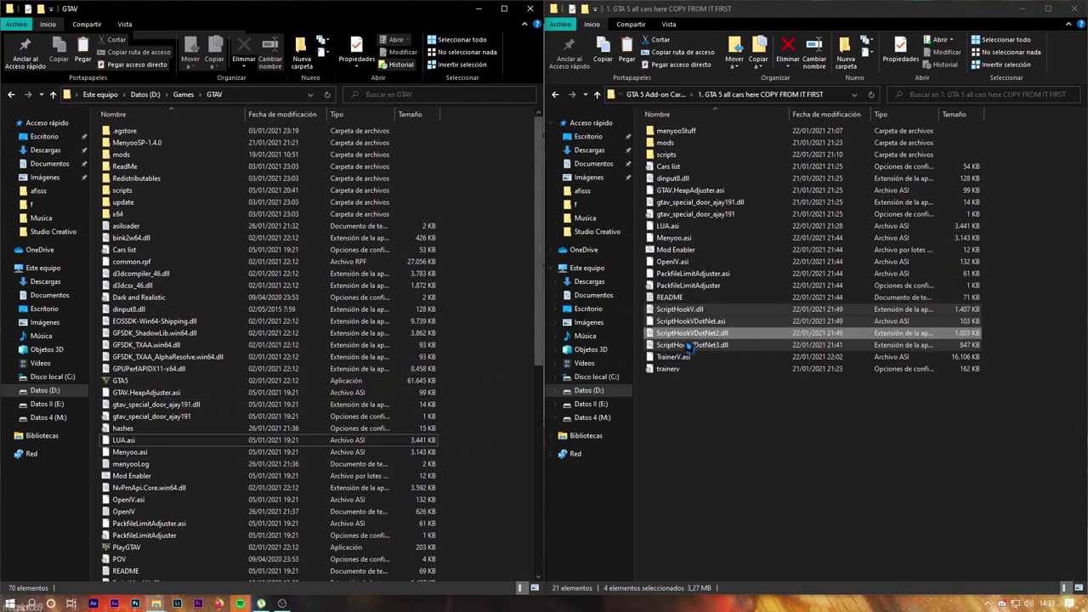
pyautogui.click(706, 309)
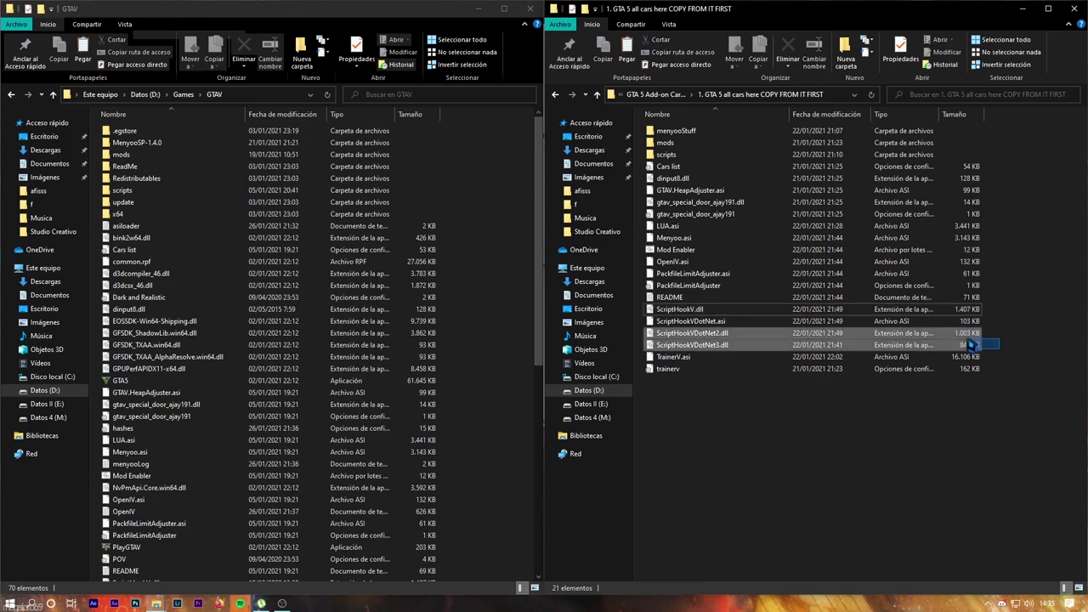
pyautogui.click(702, 311)
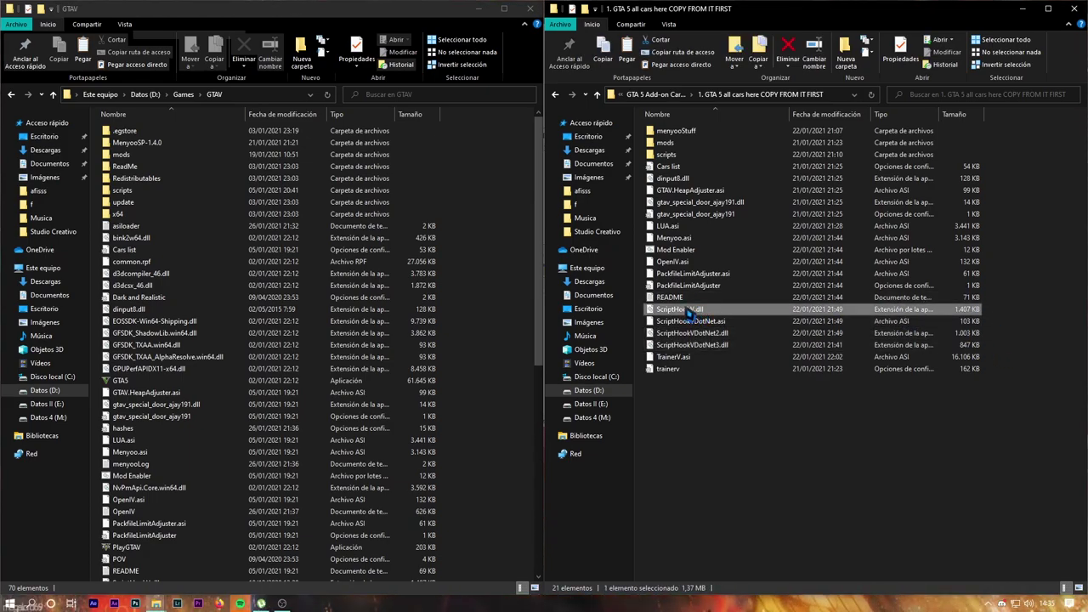
pyautogui.click(672, 180)
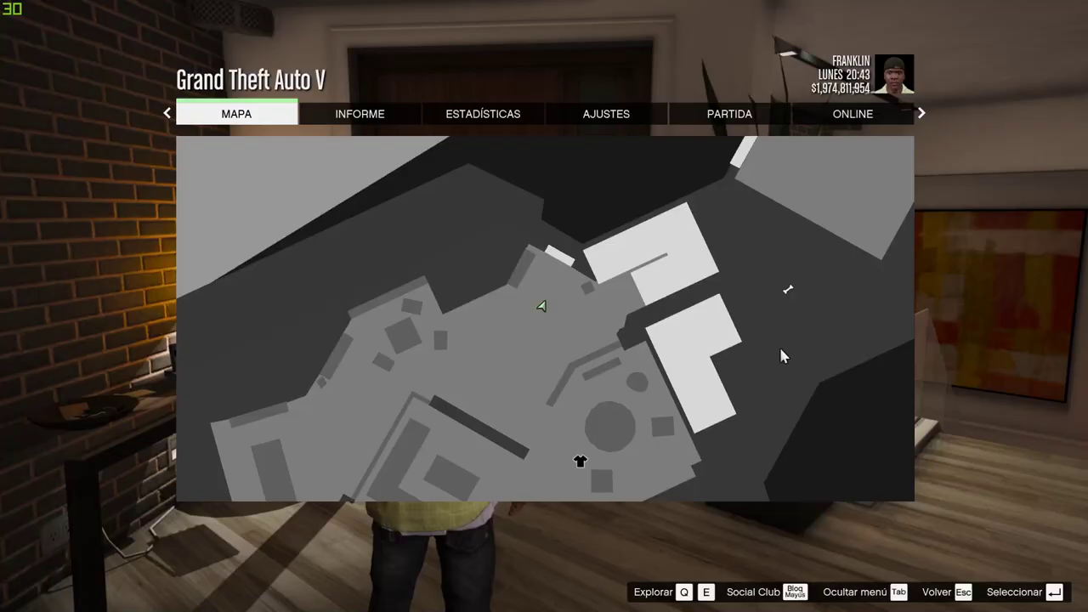
# Step: Switch to Grand Theft Auto V and leave the pause menu's map to resume play
pyautogui.press('Tab')
pyautogui.press('Tab')
pyautogui.press('Escape')
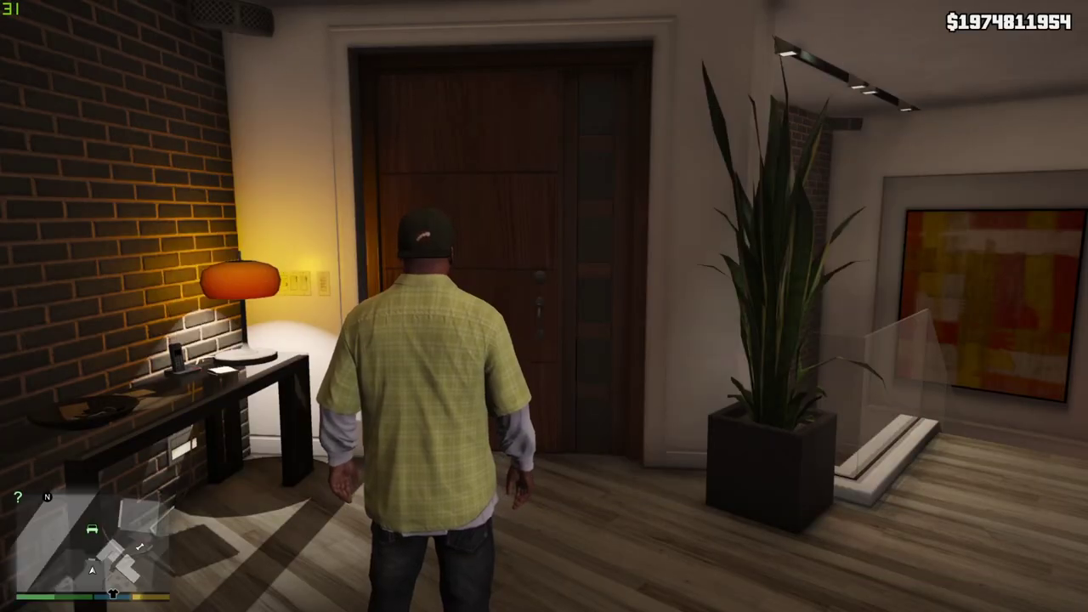
# Step: Walk the character out of the house to the street and accept overwriting the autosave slot with the current progress
pyautogui.press('w')
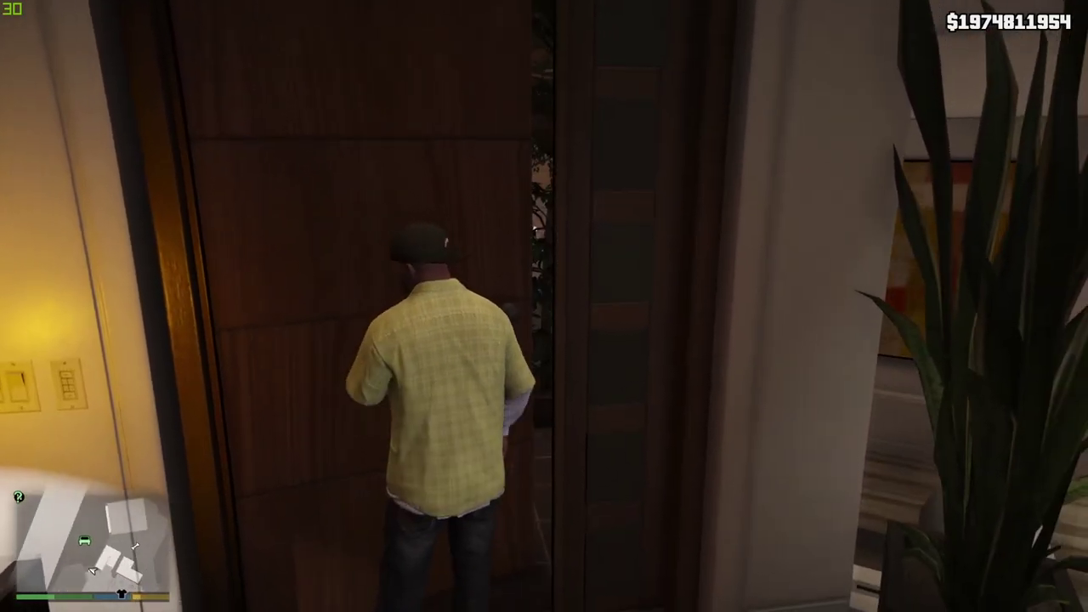
pyautogui.press('a')
pyautogui.press('w')
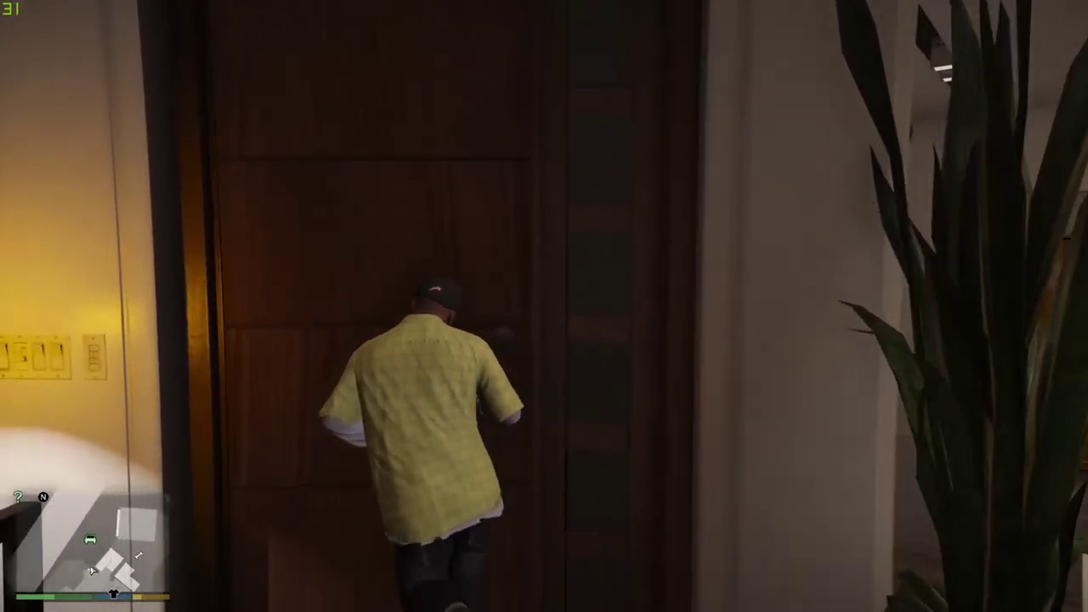
pyautogui.press('w')
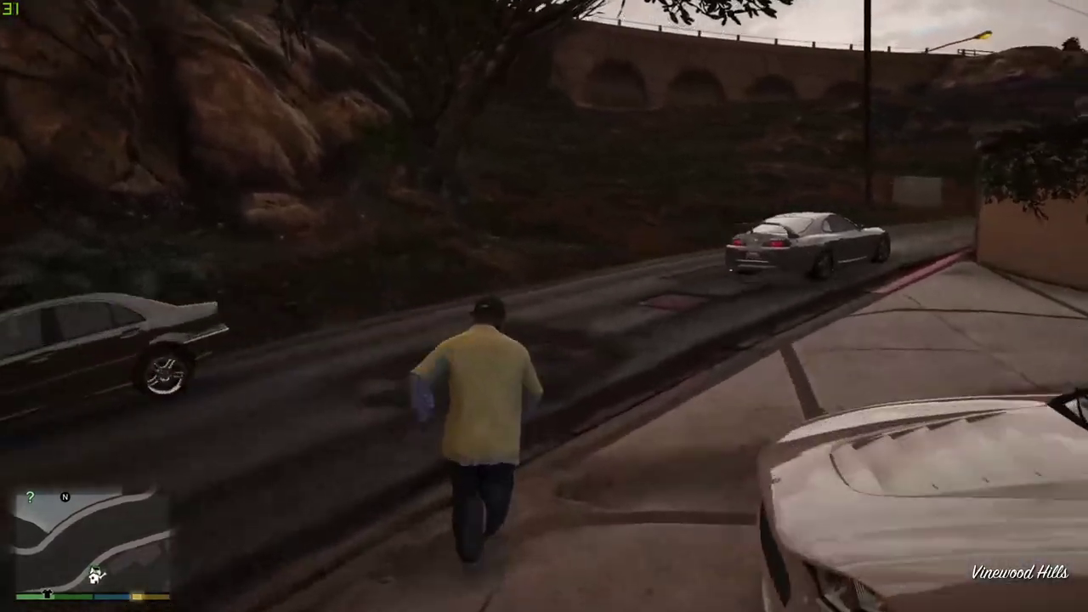
pyautogui.press('s')
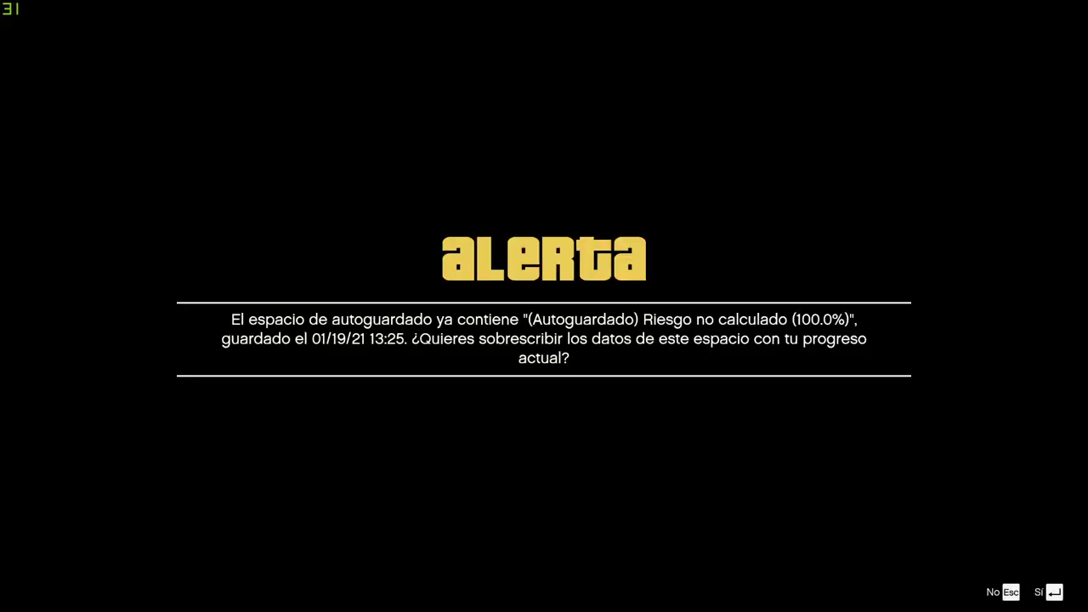
pyautogui.press('Return')
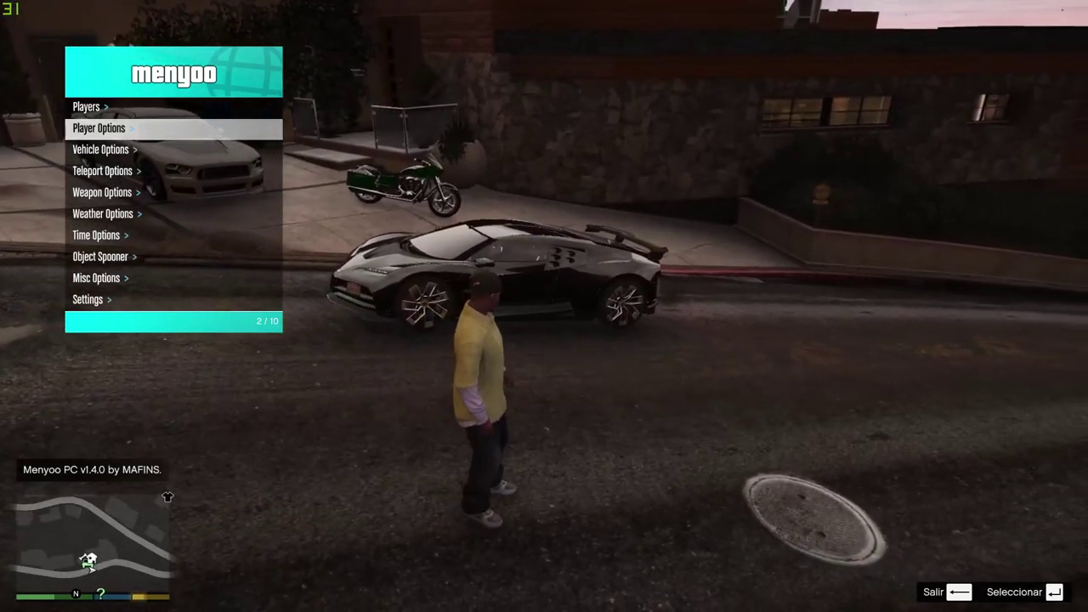
# Step: Open the Vehicle Spawner from Menyoo's Vehicle Options and enter the vehicle list that begins with EVO VARIS and 02lincolnc
pyautogui.press('Down')
pyautogui.press('Return')
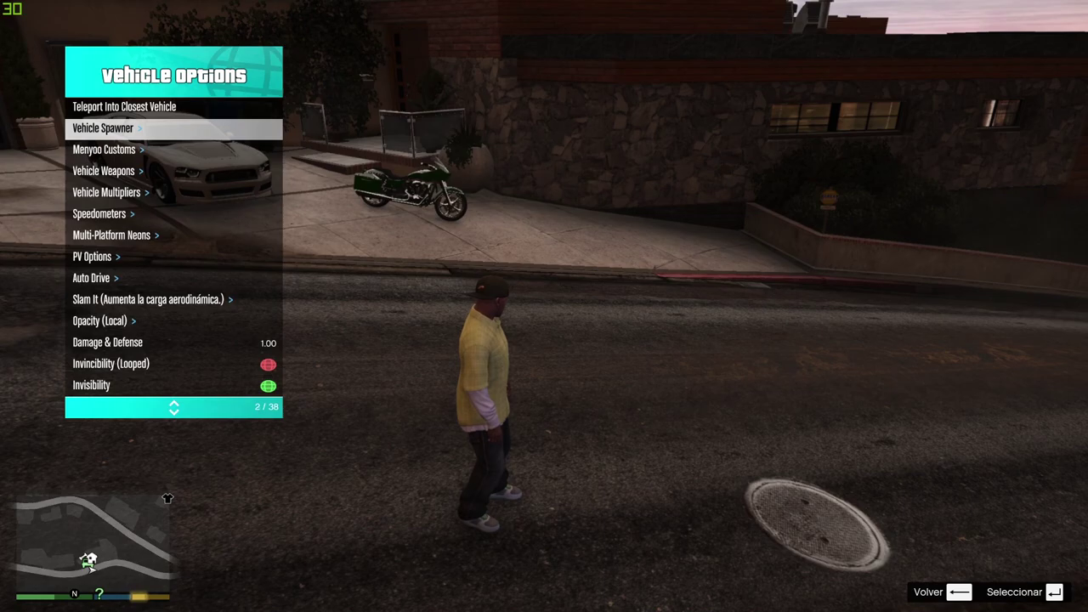
pyautogui.press('Return')
pyautogui.press('Down')
pyautogui.press('Down')
pyautogui.press('Down')
pyautogui.press('Down')
pyautogui.press('Down')
pyautogui.press('Return')
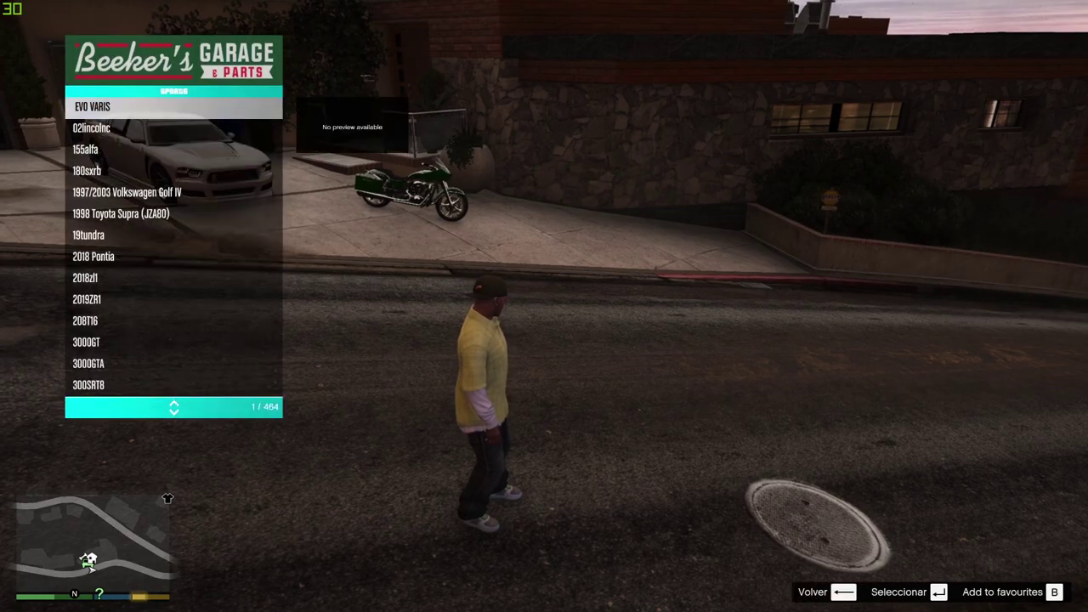
# Step: Switch to the neighbouring vehicle category whose list begins with 12c and 12cls63, and spawn the 19DBS
pyautogui.press('BackSpace')
pyautogui.press('Up')
pyautogui.press('Return')
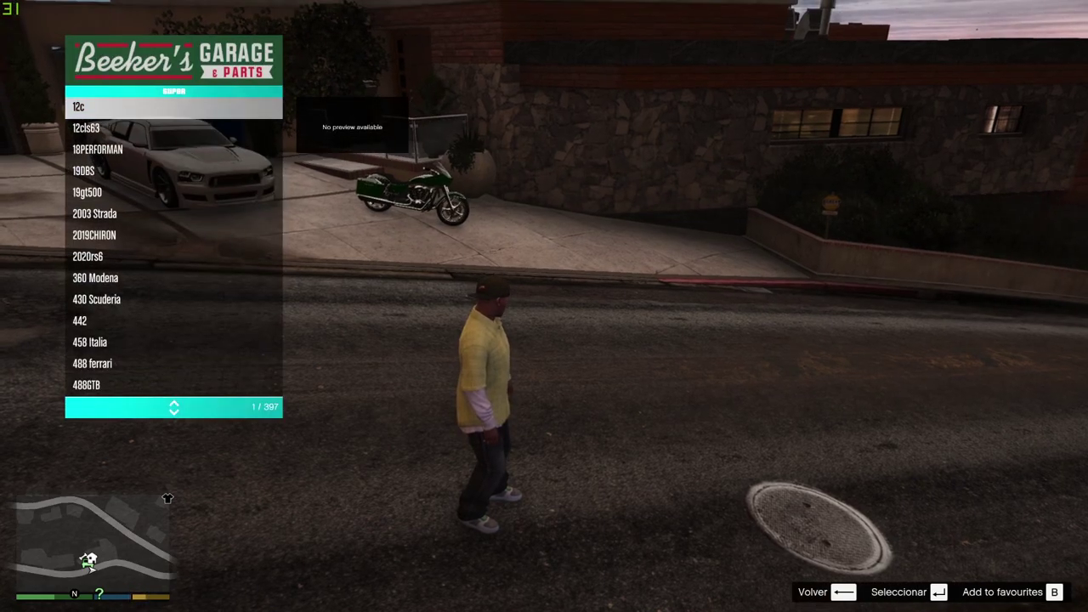
pyautogui.press('Down')
pyautogui.press('Down')
pyautogui.press('Down')
pyautogui.press('Return')
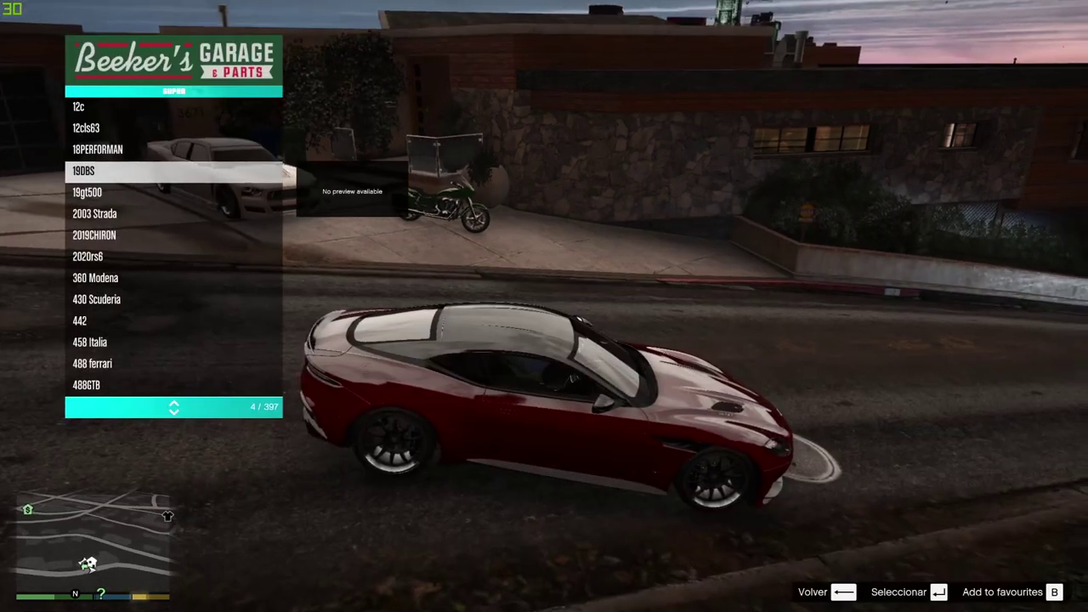
# Step: Spawn the 2003 Strada and the 500gtrlam from the same vehicle list, driving the 500gtrlam a short way up the street
pyautogui.press('Down')
pyautogui.press('Return')
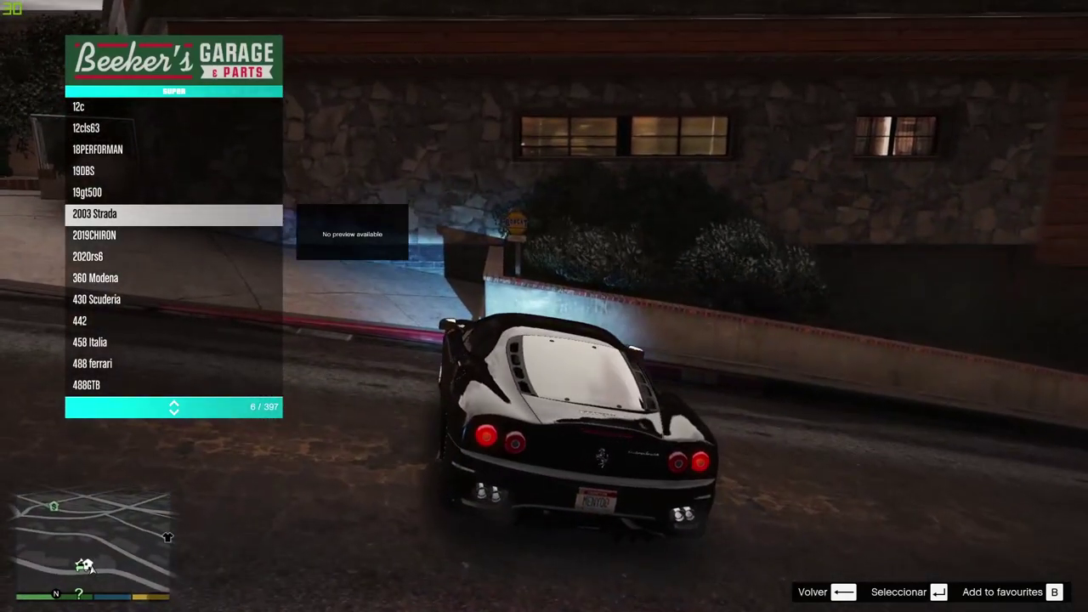
pyautogui.press('Down')
pyautogui.press('Down')
pyautogui.press('Down')
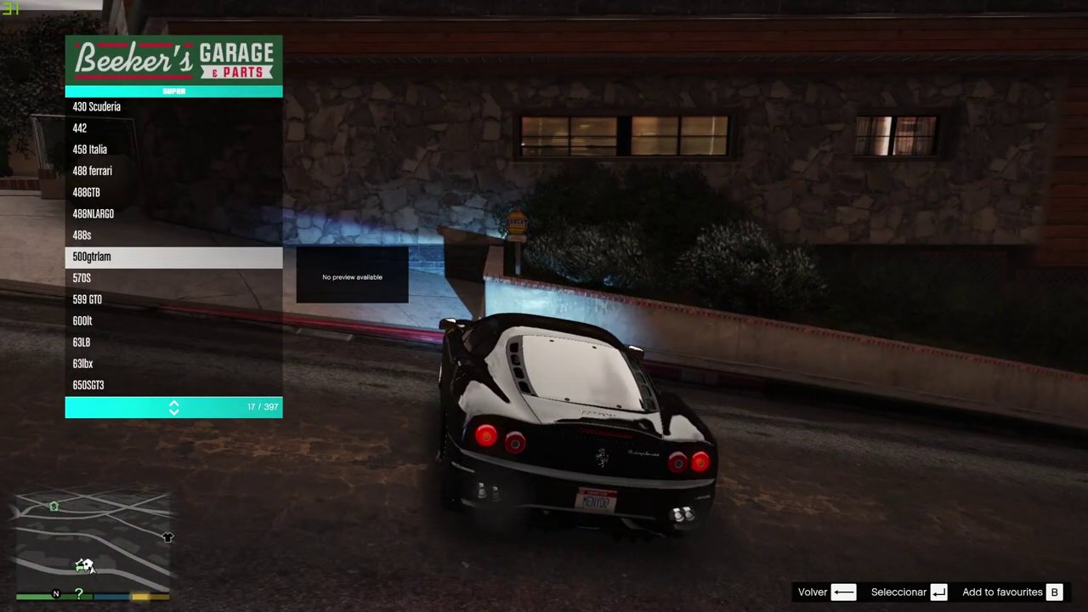
pyautogui.press('Return')
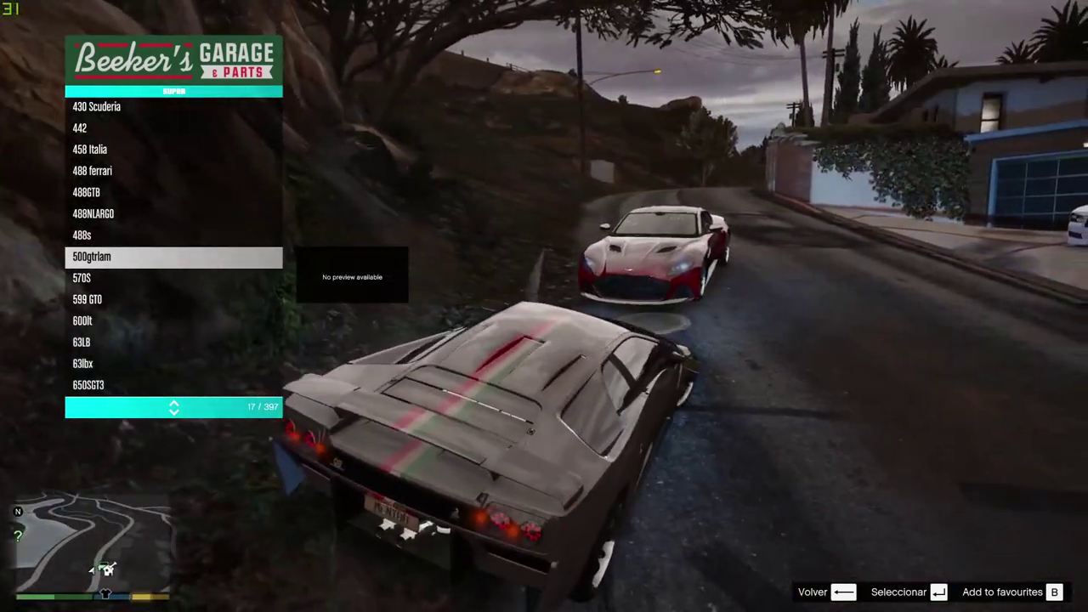
pyautogui.press('w')
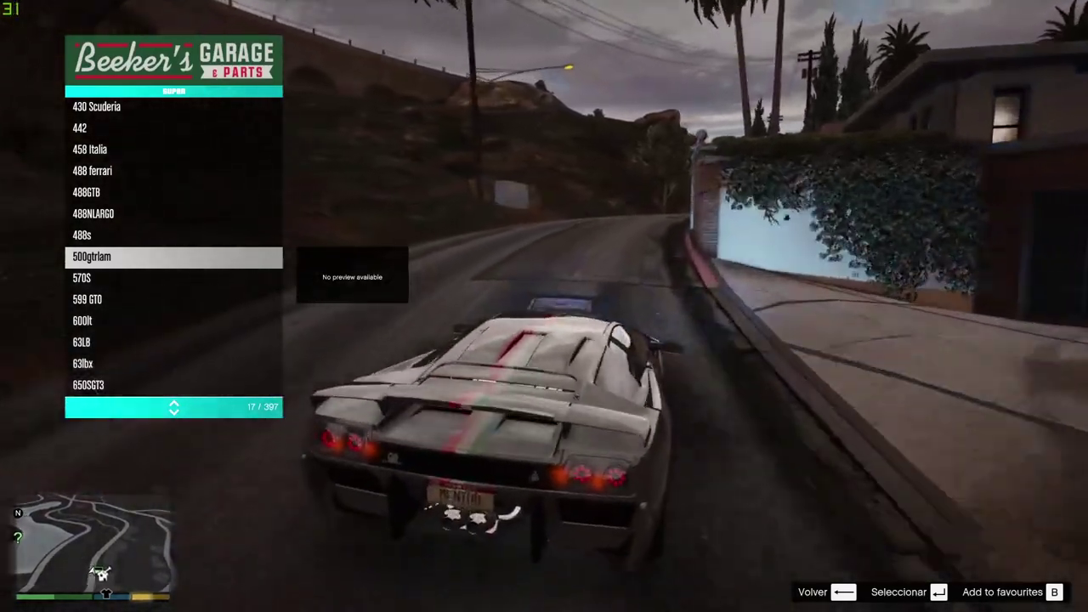
# Step: Leave the vehicle spawner and open Menyoo's Time options
pyautogui.press('BackSpace')
pyautogui.press('BackSpace')
pyautogui.press('BackSpace')
pyautogui.press('Down')
pyautogui.press('Down')
pyautogui.press('Down')
pyautogui.press('Down')
pyautogui.press('Return')
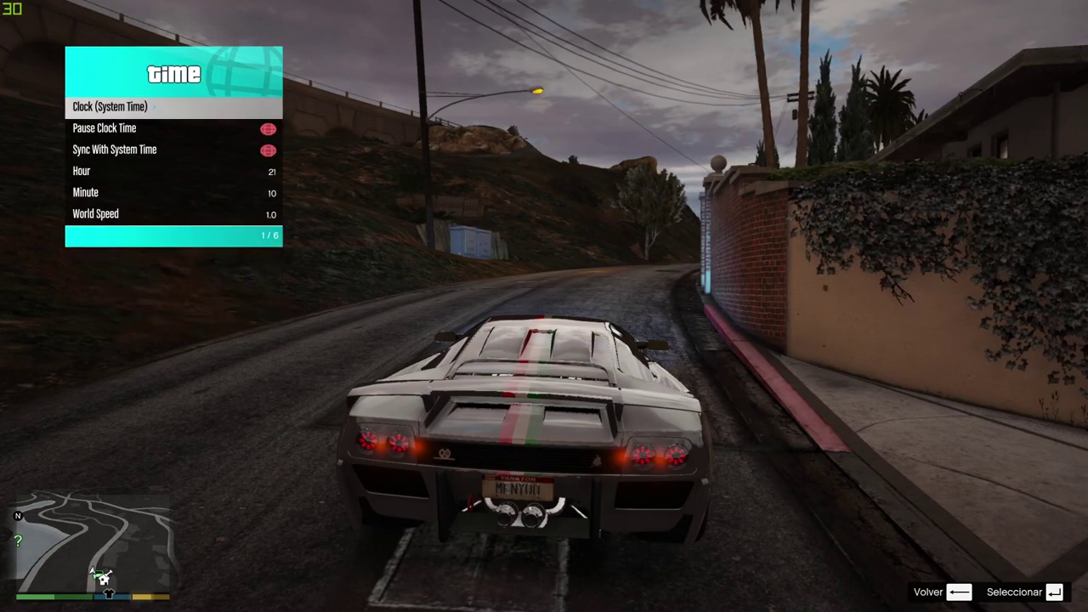
# Step: Turn on Sync With System Time for the game clock
pyautogui.press('Down')
pyautogui.press('Down')
pyautogui.press('Up')
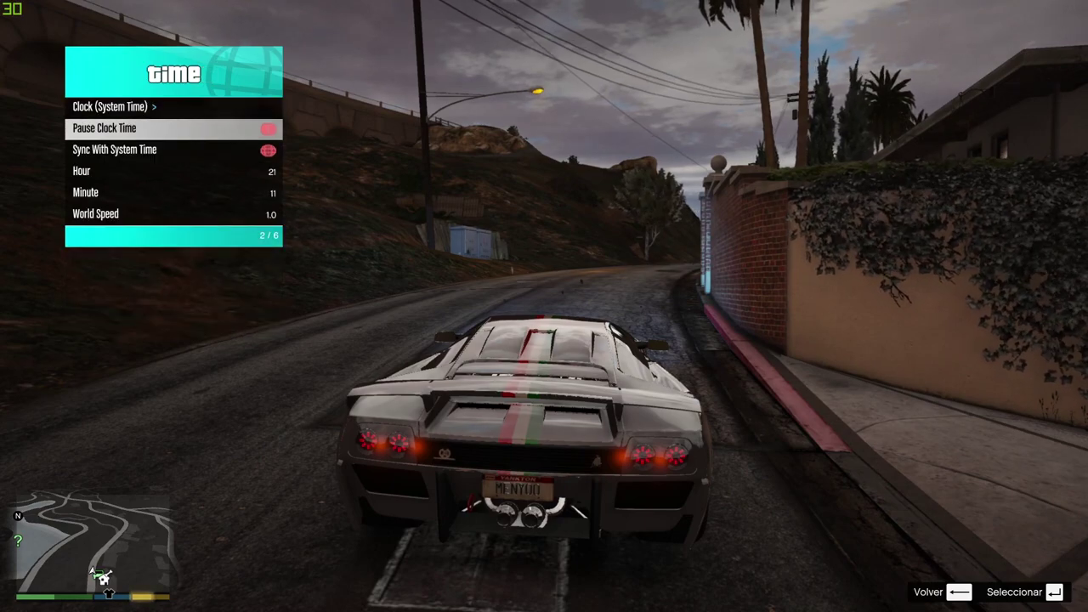
pyautogui.press('Up')
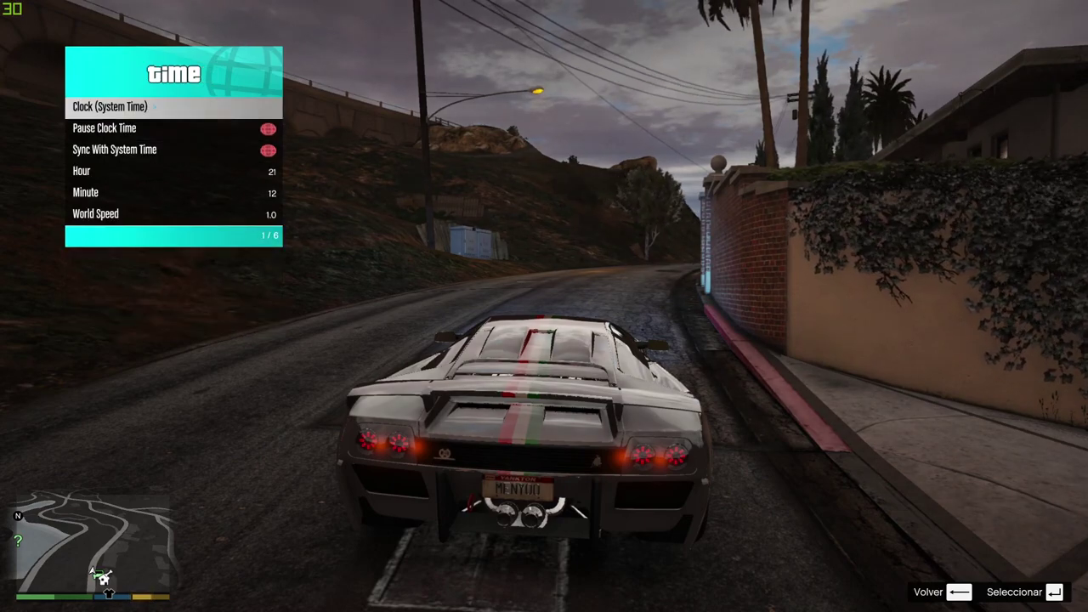
pyautogui.press('Down')
pyautogui.press('Down')
pyautogui.press('Return')
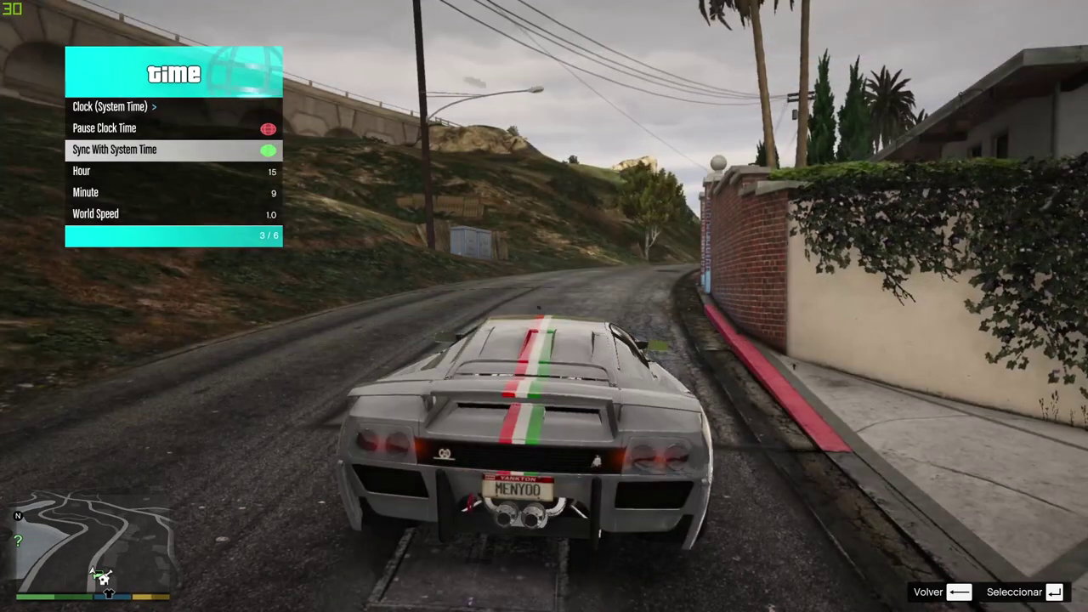
# Step: Open Menyoo's Weather options and set the weather to ExtraSunny
pyautogui.press('BackSpace')
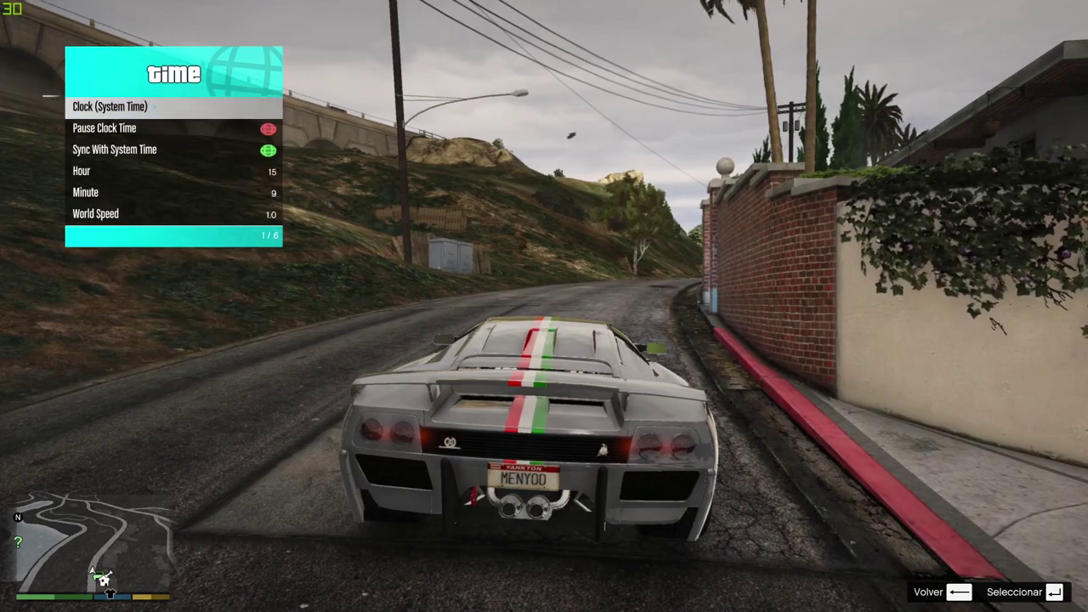
pyautogui.press('Down')
pyautogui.press('Return')
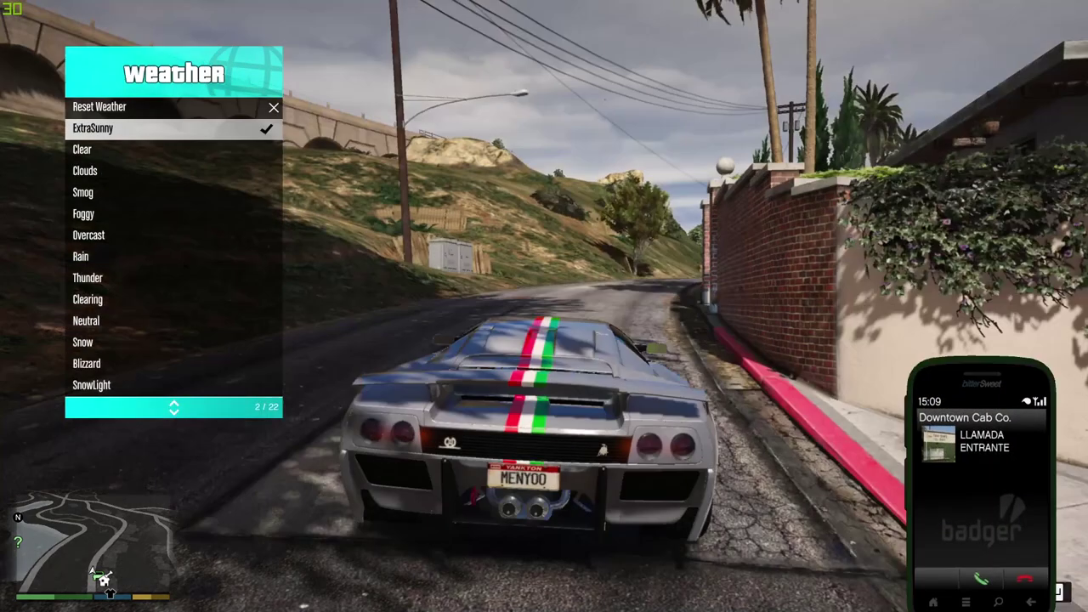